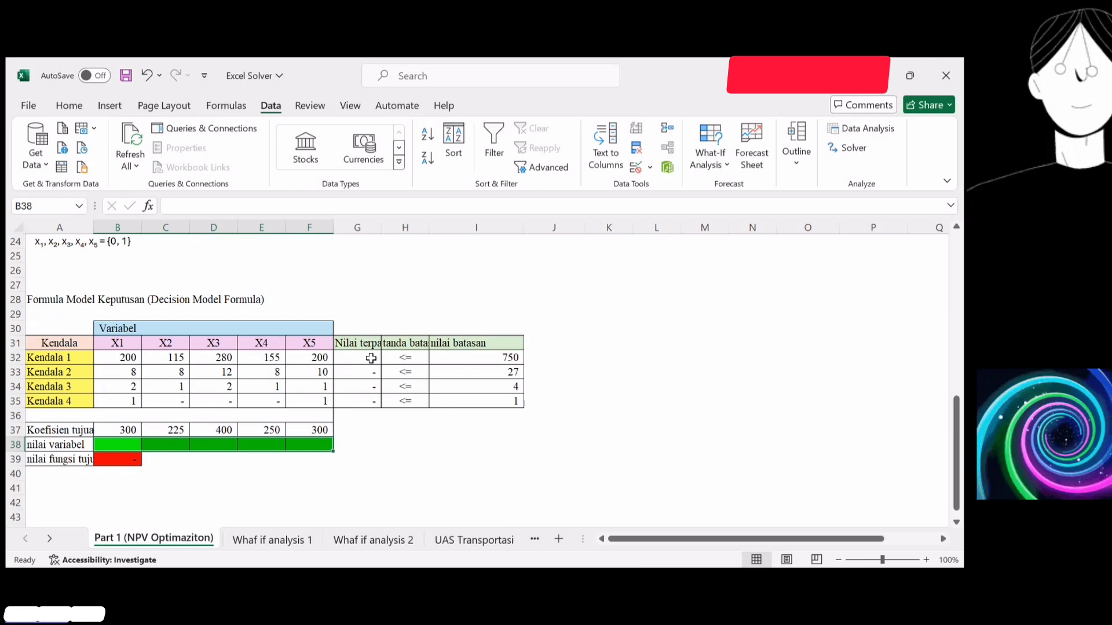
Step: Review the constraint rows Kendala 1 to Kendala 4, including their <= signs and the limit values in I32:I35
{"action": "left_click", "coordinate": [370, 358]}
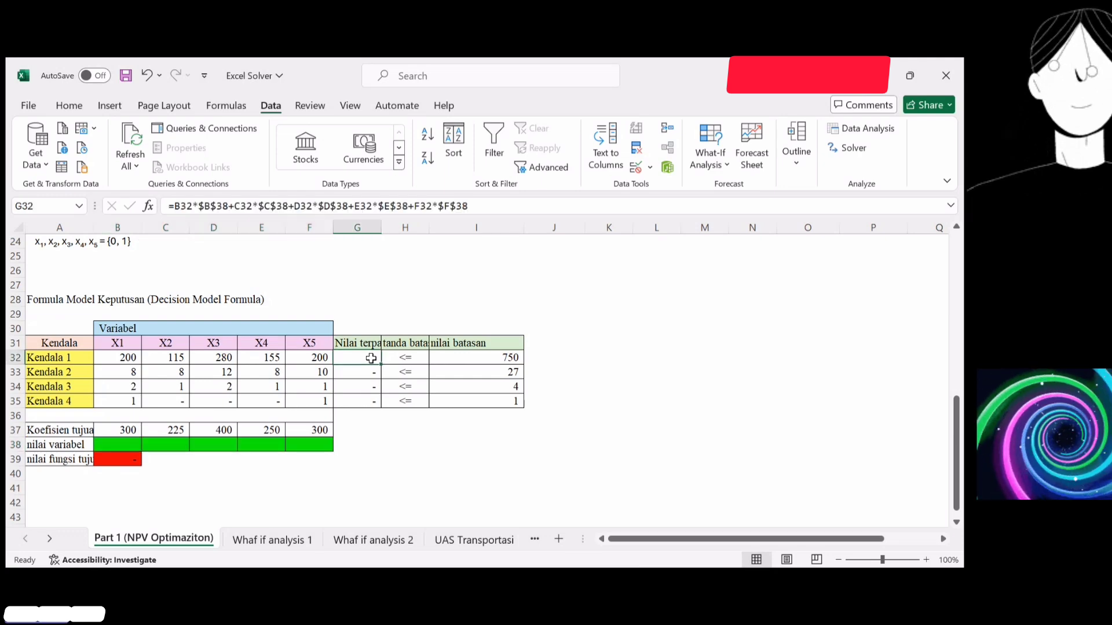
{"action": "left_click", "coordinate": [79, 360]}
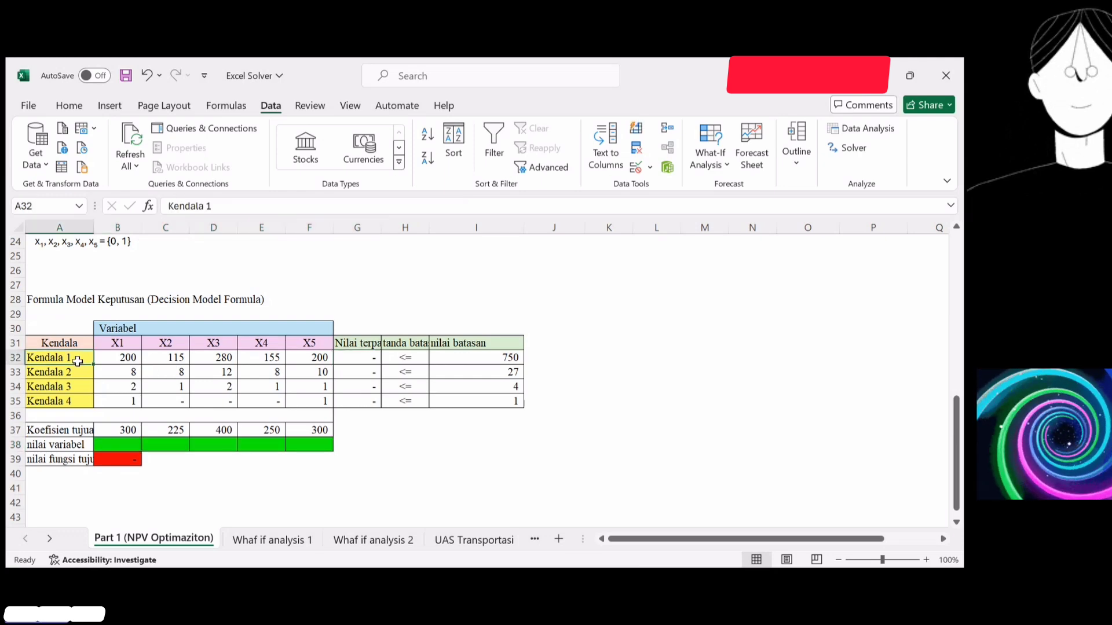
{"action": "left_click_drag", "start_coordinate": [77, 361], "coordinate": [82, 400]}
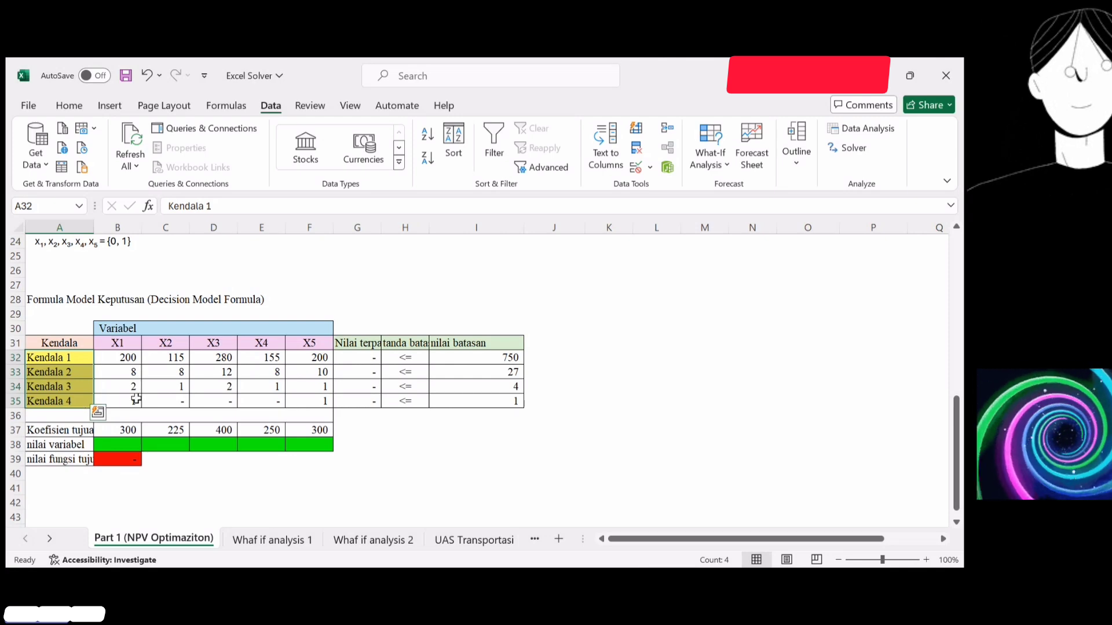
{"action": "left_click", "coordinate": [405, 361]}
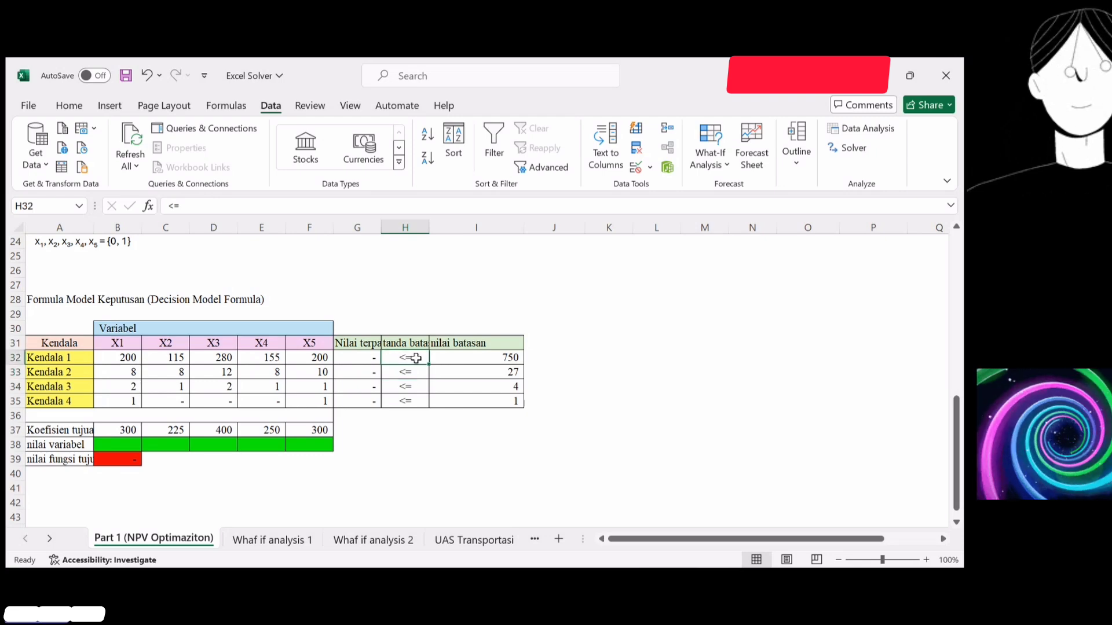
{"action": "left_click", "coordinate": [510, 359]}
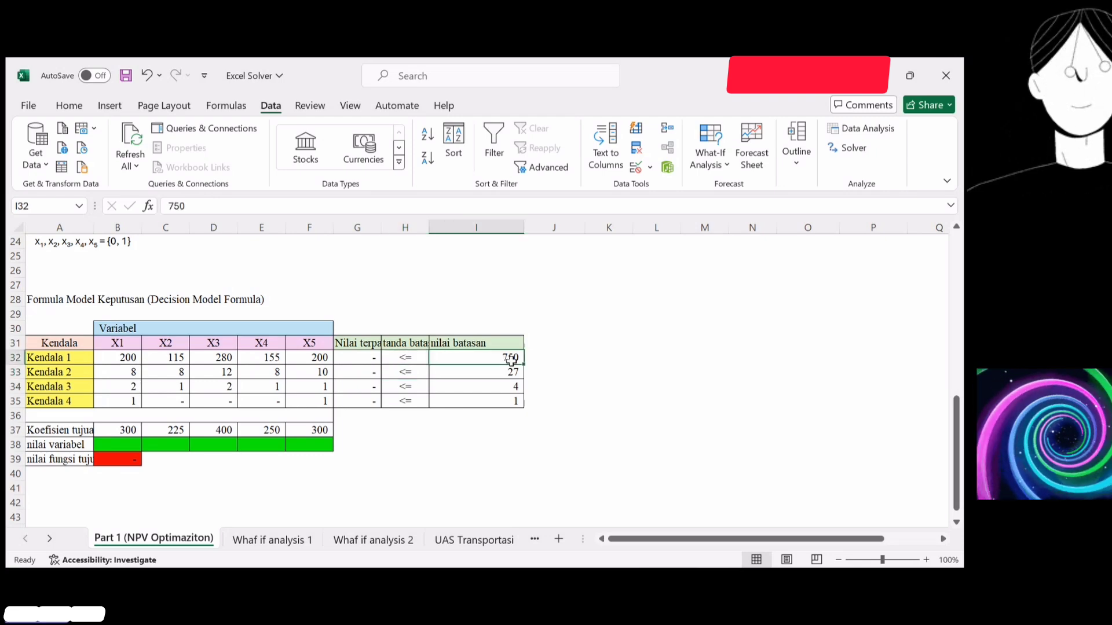
{"action": "left_click", "coordinate": [510, 375]}
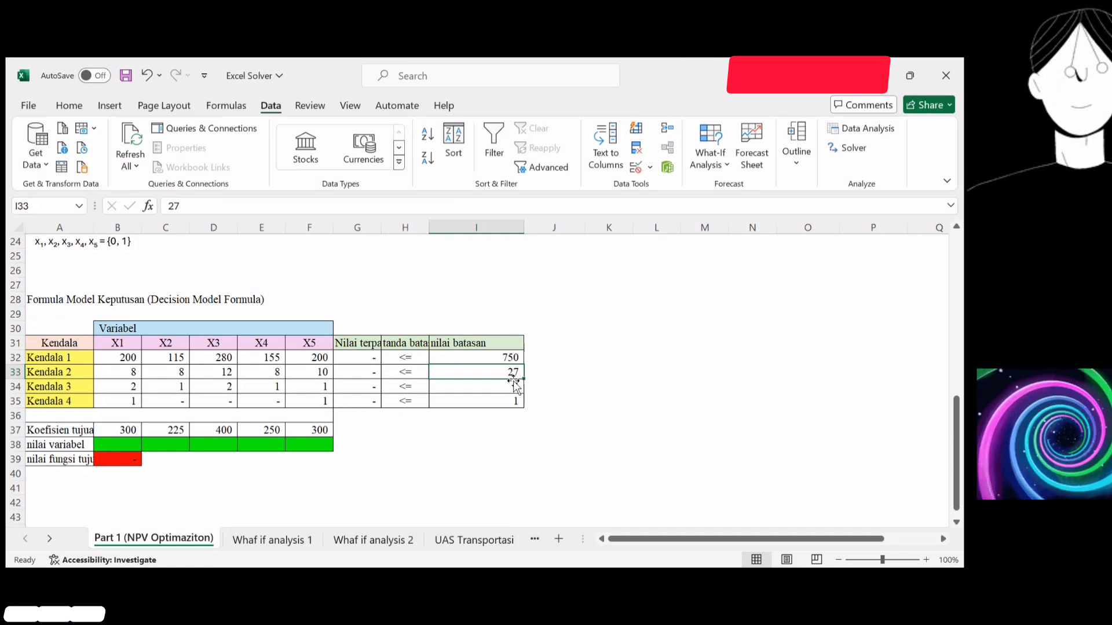
{"action": "left_click", "coordinate": [512, 386]}
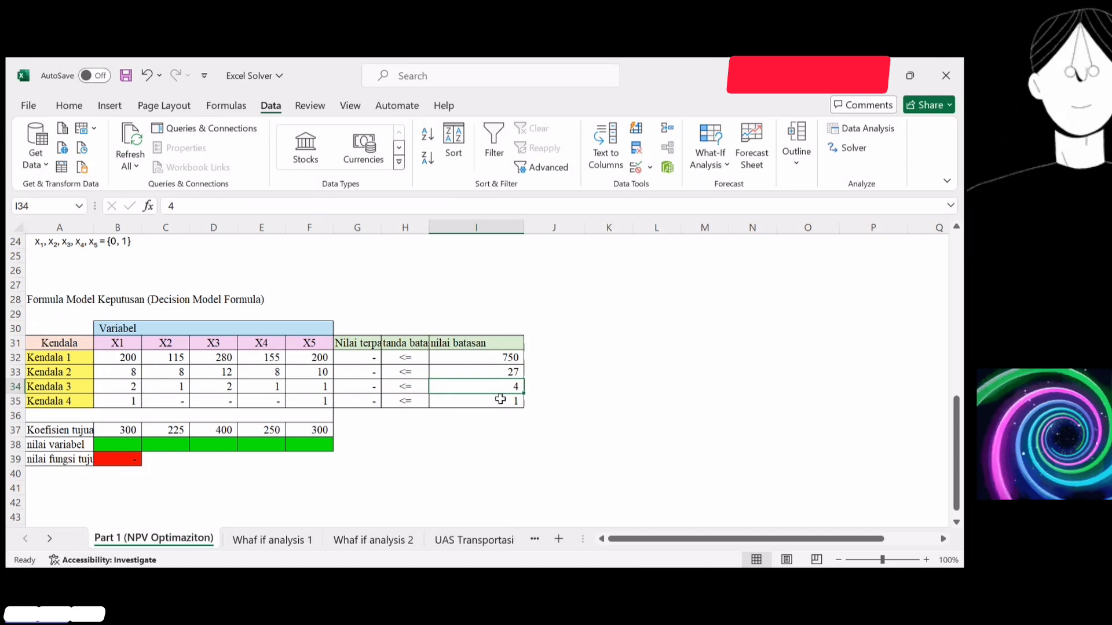
{"action": "left_click", "coordinate": [500, 399]}
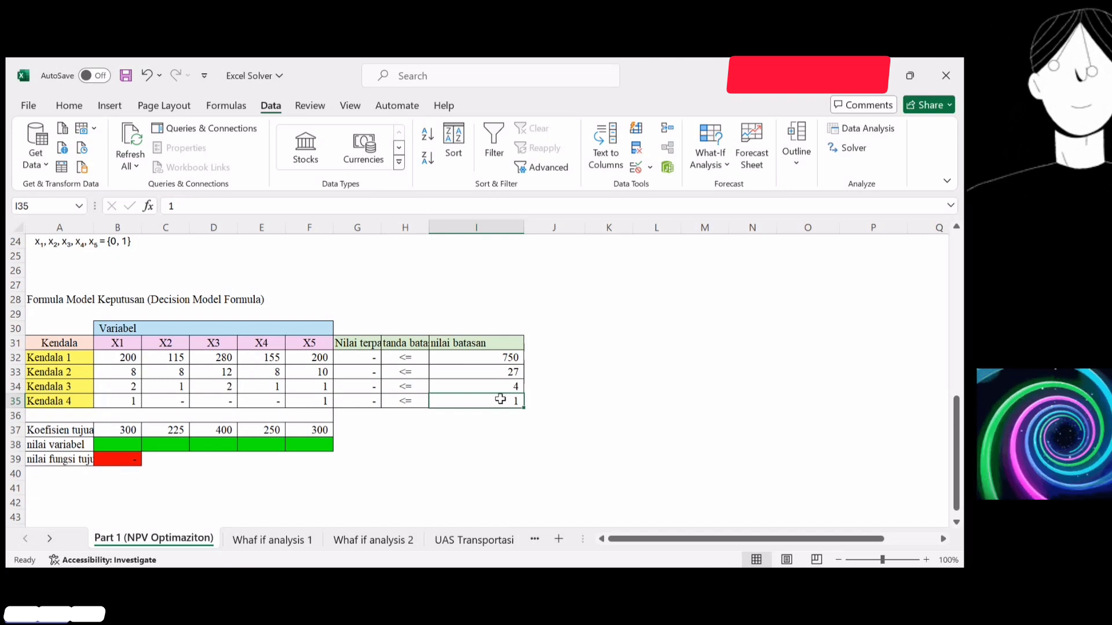
Step: Inspect the achieved-value formula for Kendala 1 in G32 and trace its coefficients in row 32 and variable cells in row 38
{"action": "left_click", "coordinate": [360, 357]}
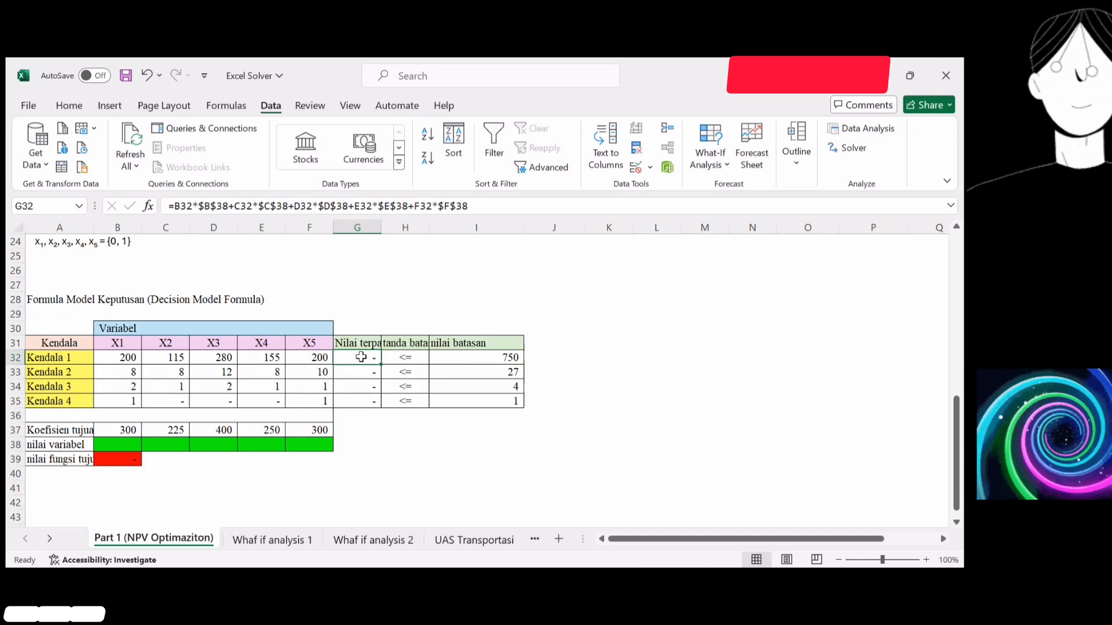
{"action": "double_click", "coordinate": [361, 357]}
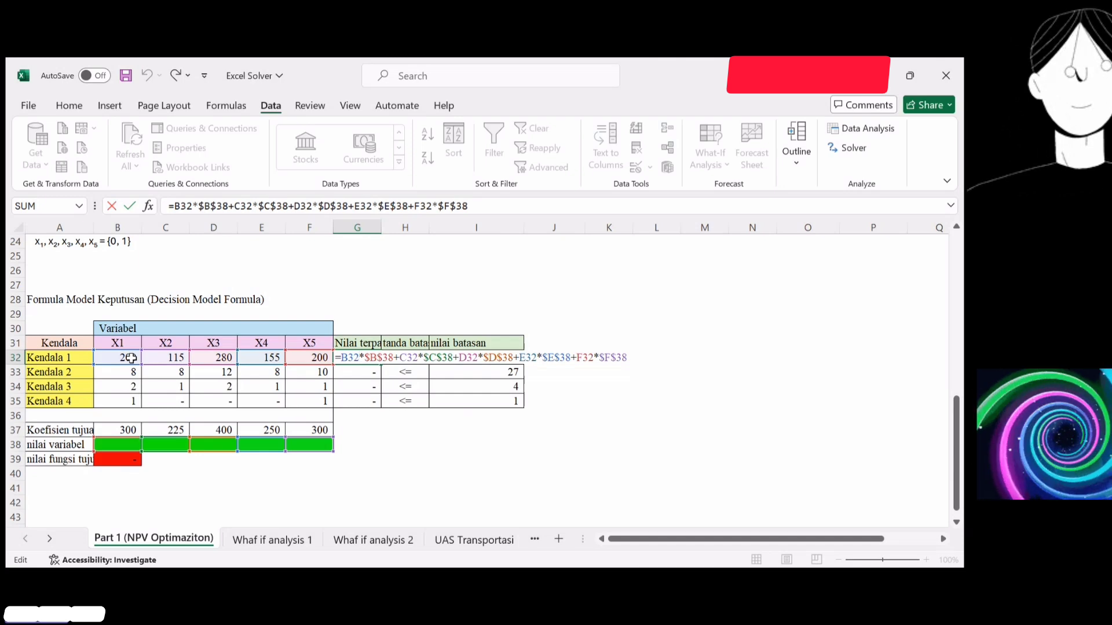
{"action": "left_click", "coordinate": [131, 357]}
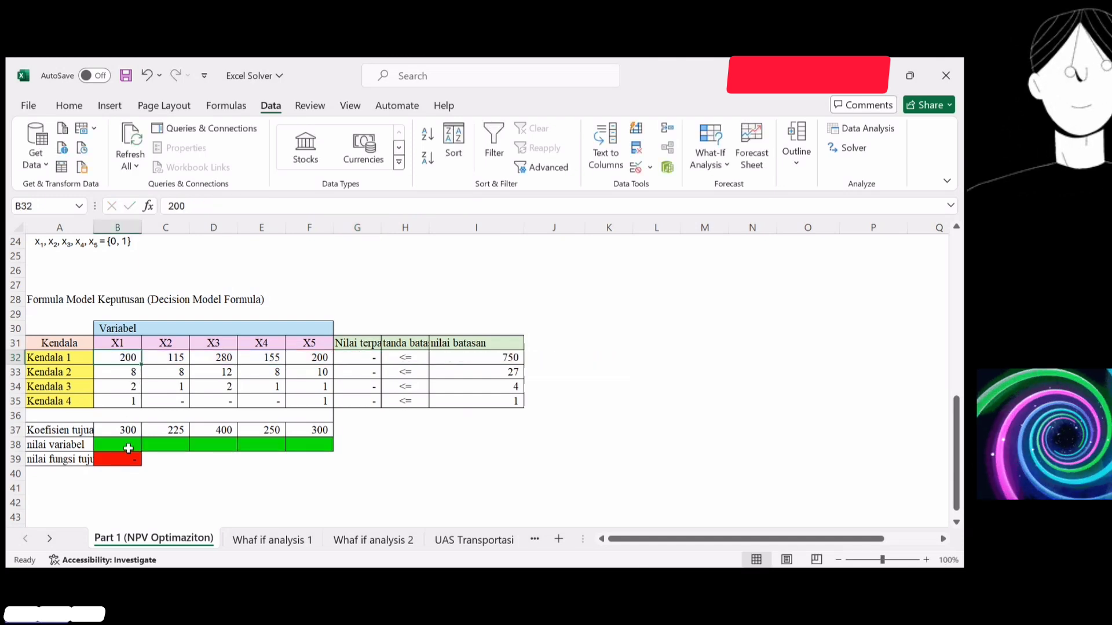
{"action": "left_click", "coordinate": [128, 447]}
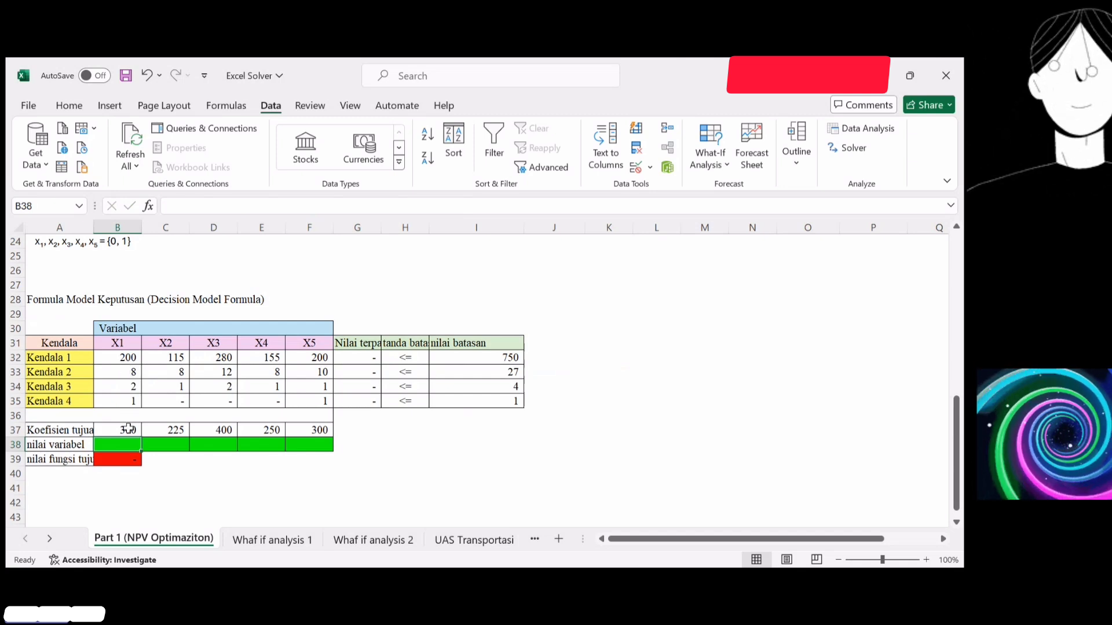
{"action": "left_click", "coordinate": [125, 356]}
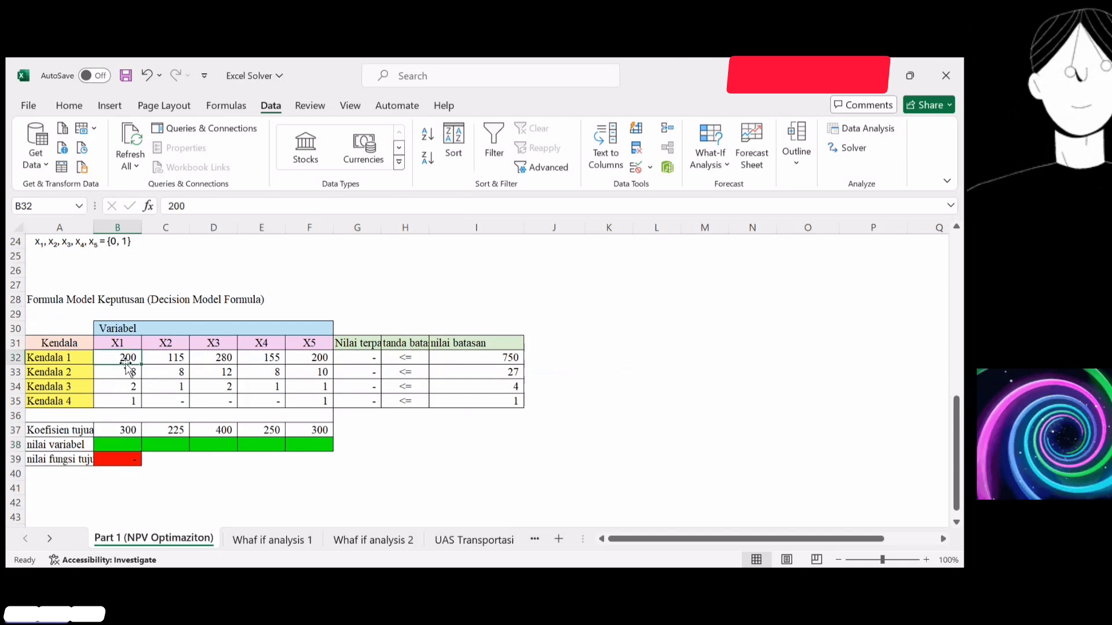
{"action": "left_click", "coordinate": [124, 446]}
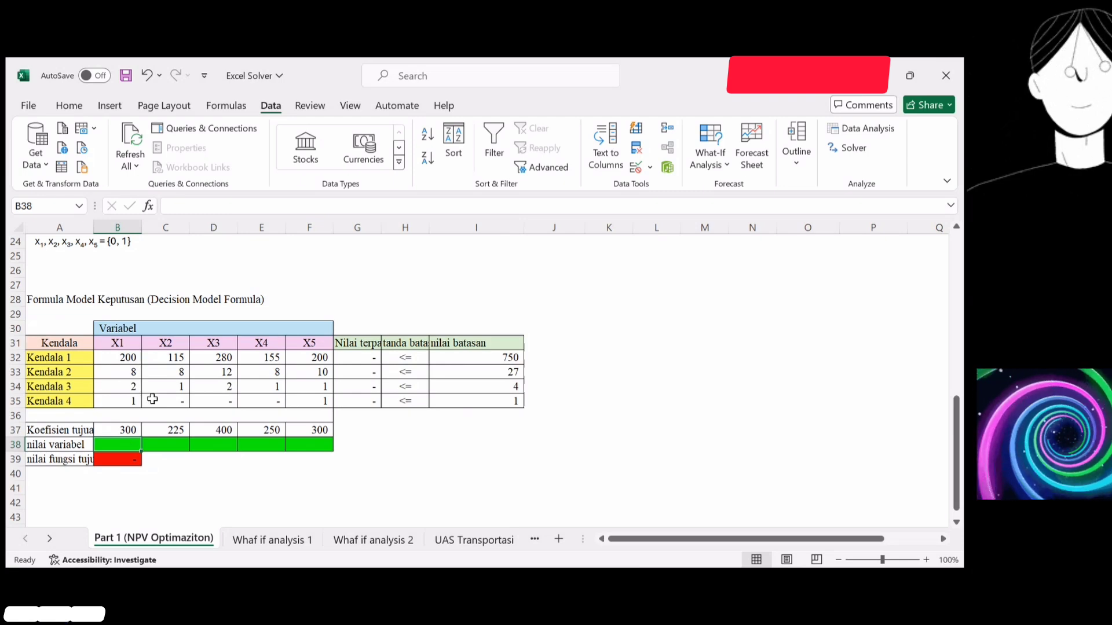
{"action": "left_click", "coordinate": [175, 357]}
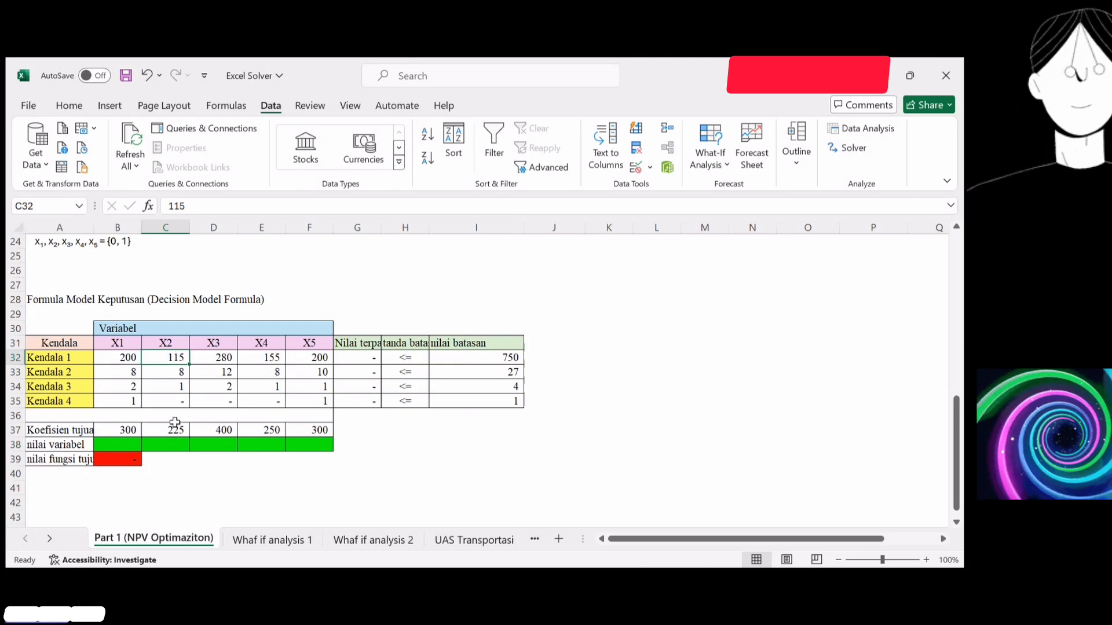
{"action": "left_click", "coordinate": [175, 443]}
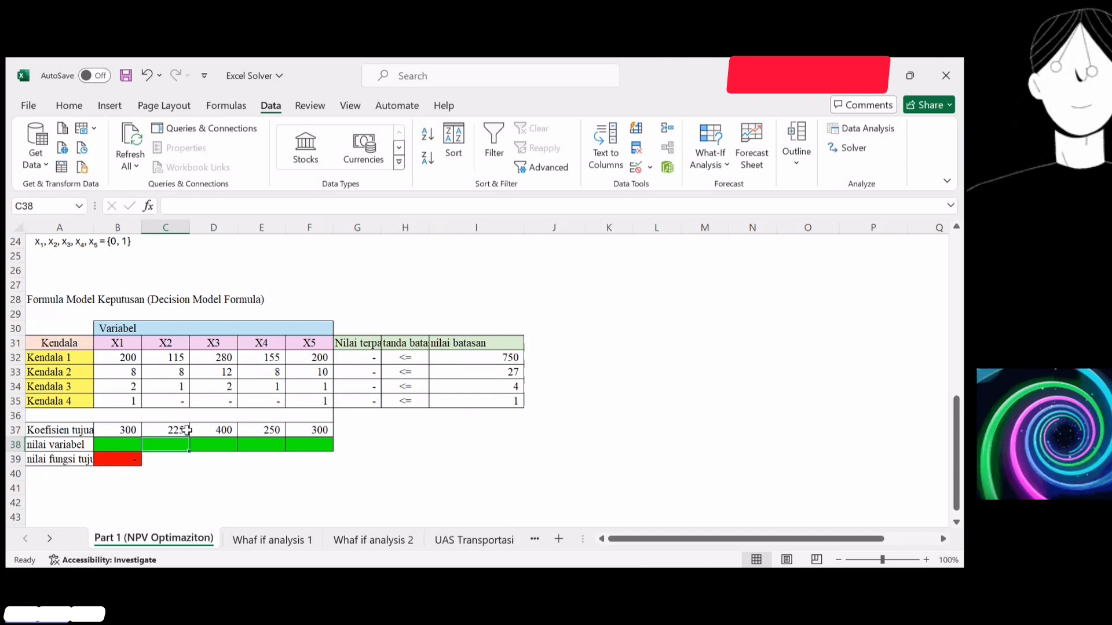
{"action": "left_click", "coordinate": [357, 354]}
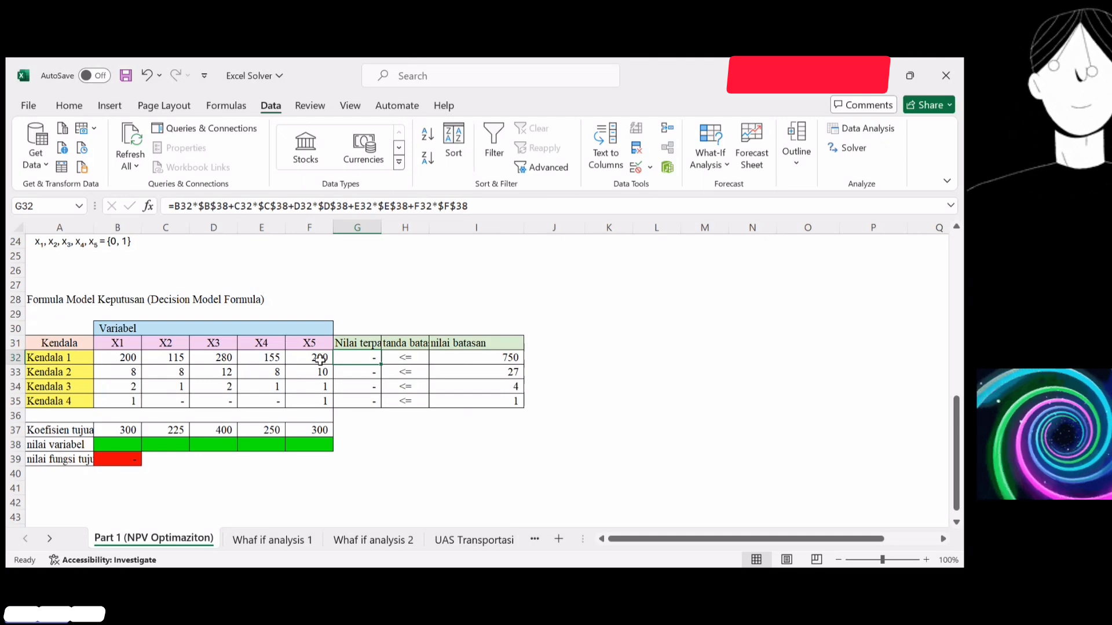
{"action": "left_click", "coordinate": [314, 446]}
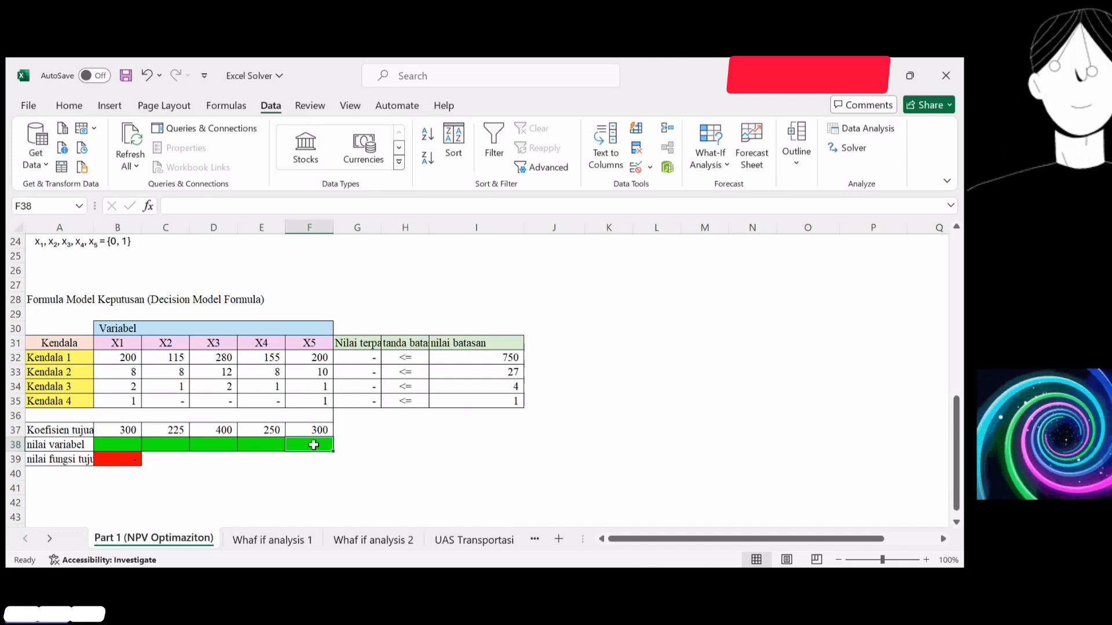
Step: Check the achieved-value formulas for Kendala 2, 3 and 4 in G33:G35
{"action": "left_click", "coordinate": [140, 376]}
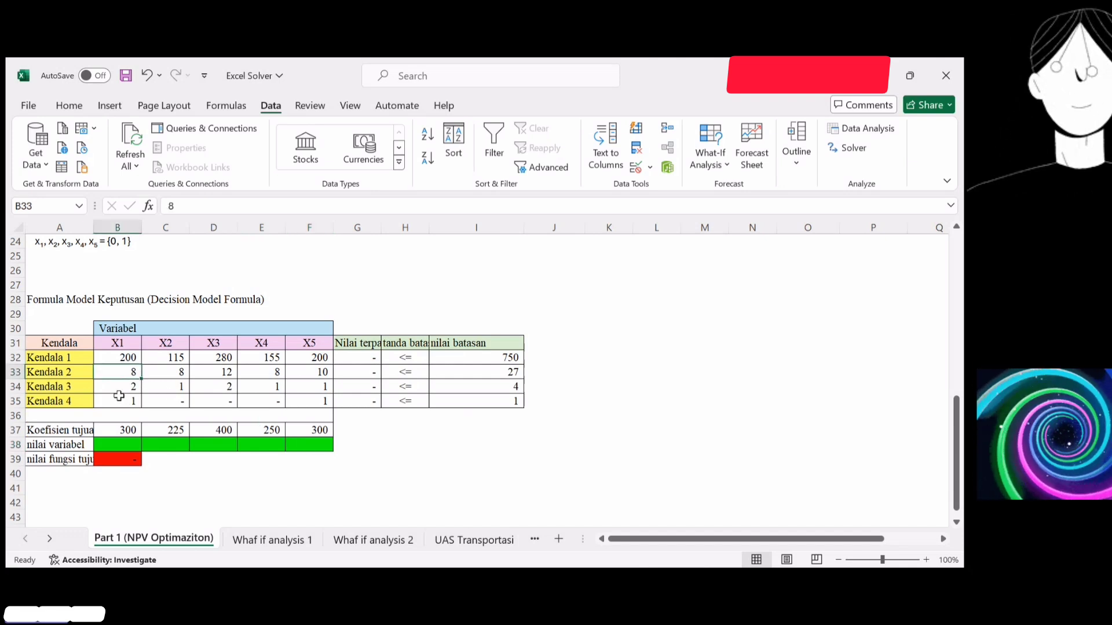
{"action": "left_click", "coordinate": [374, 372]}
{"action": "left_click", "coordinate": [373, 385]}
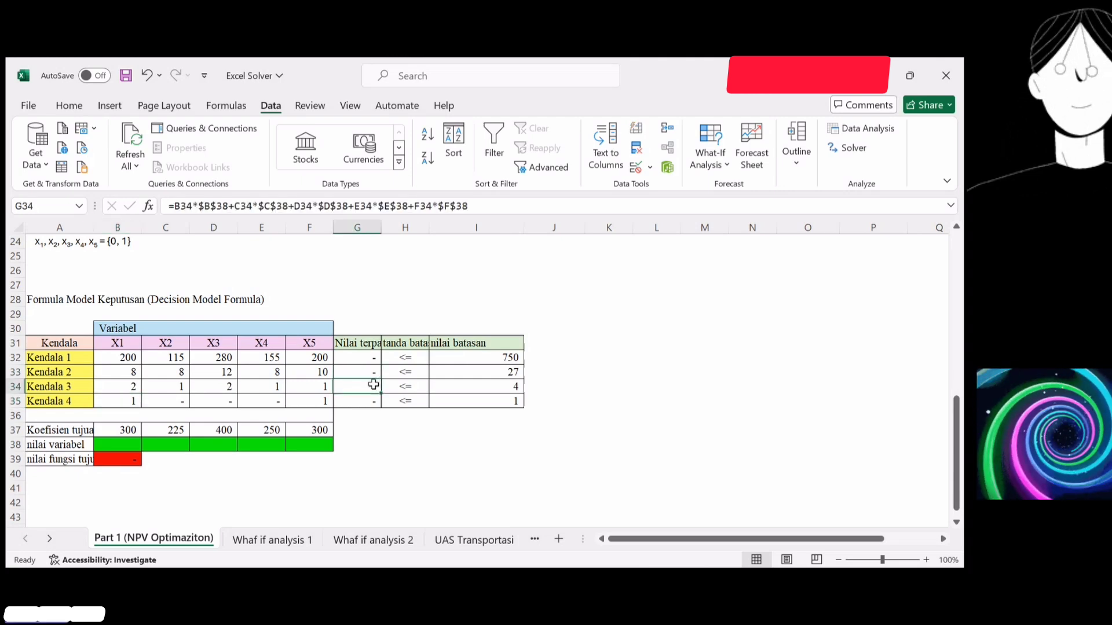
{"action": "left_click", "coordinate": [373, 401]}
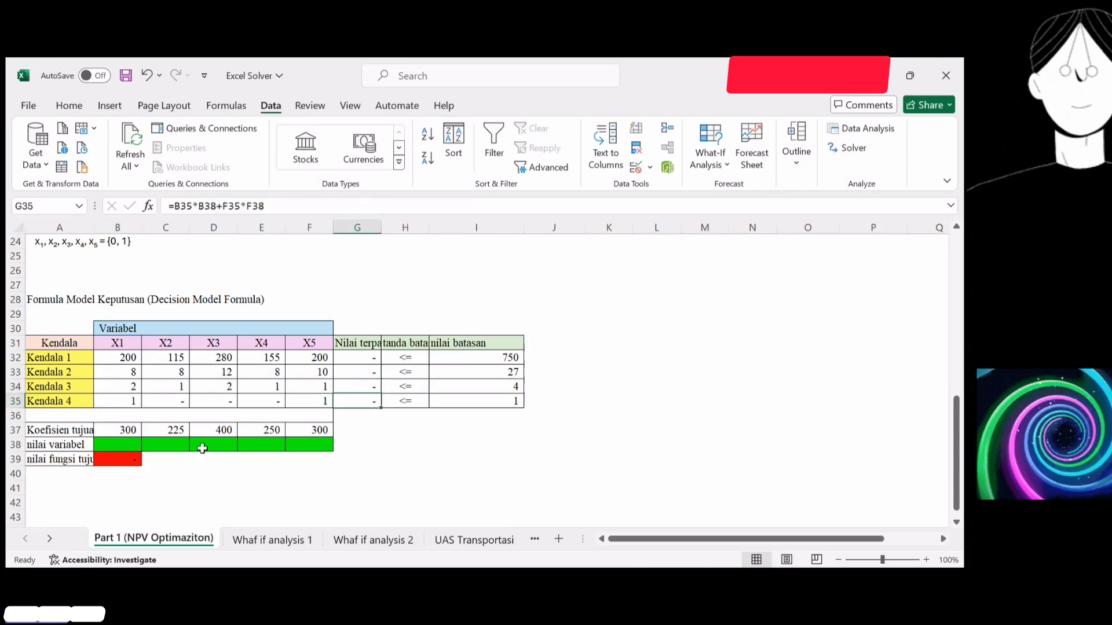
Step: Inspect the objective function formula in B39 and the objective coefficients for X1 to X5 in B37:F37
{"action": "left_click", "coordinate": [129, 458]}
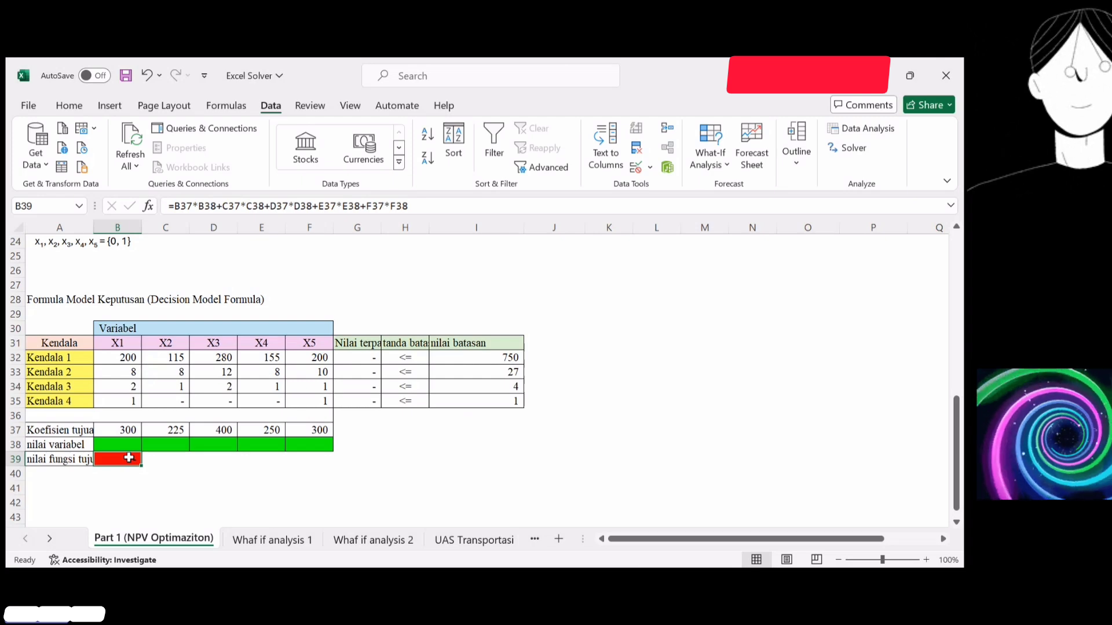
{"action": "left_click", "coordinate": [129, 430]}
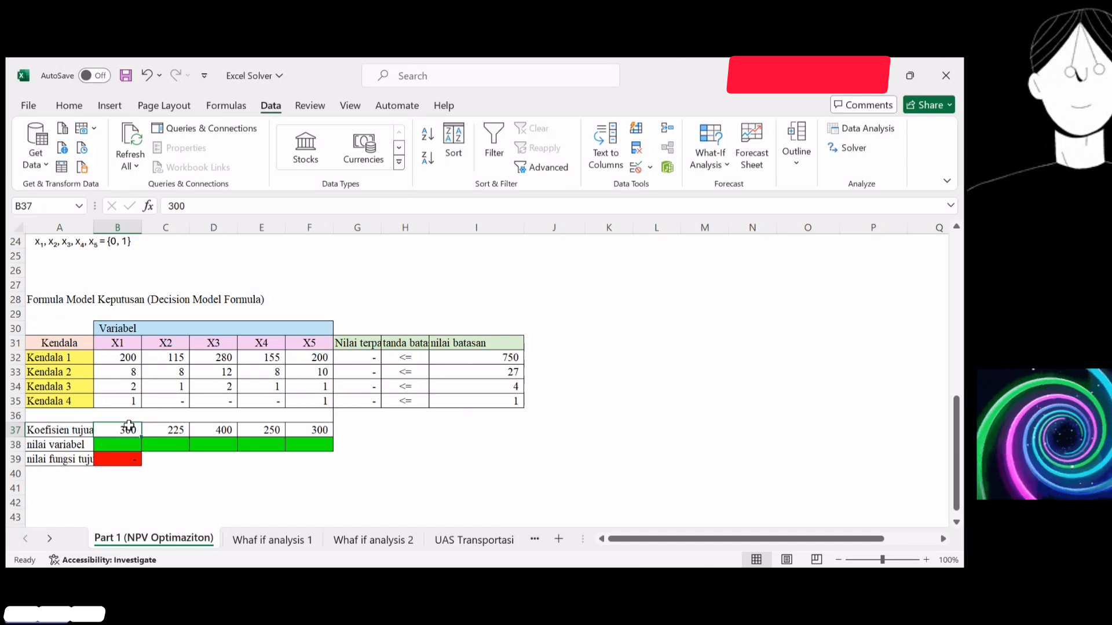
{"action": "left_click", "coordinate": [177, 431]}
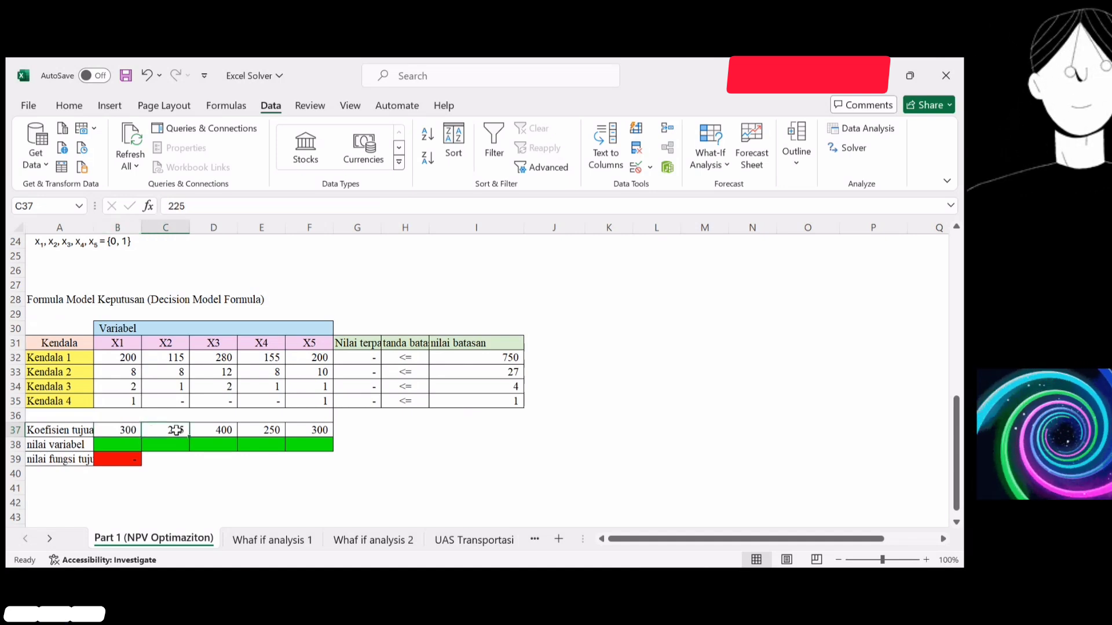
{"action": "left_click", "coordinate": [221, 431]}
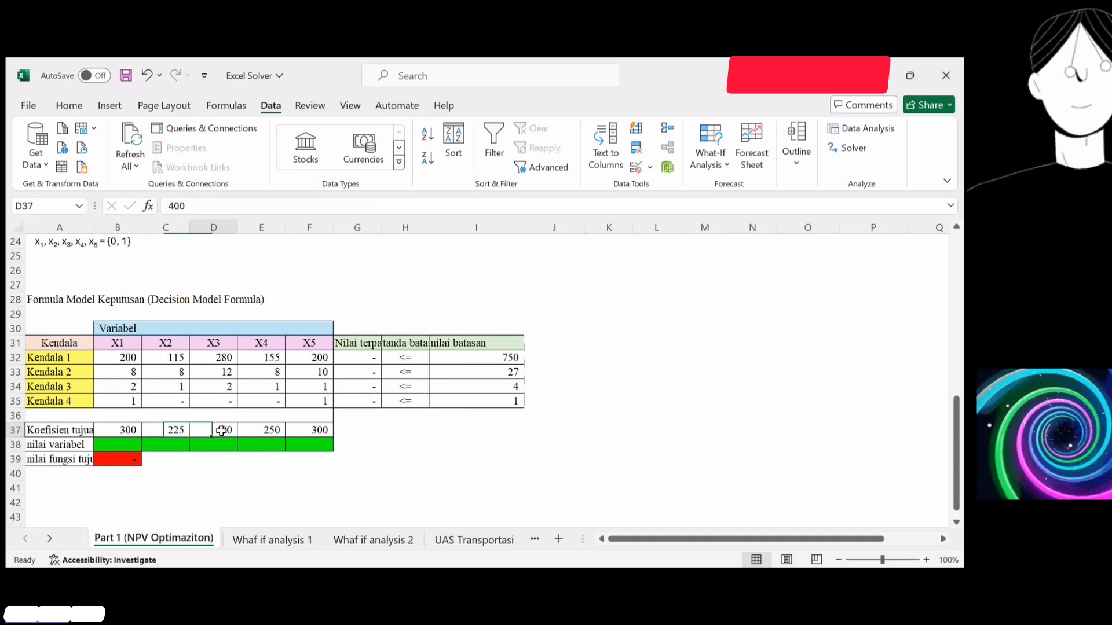
{"action": "left_click", "coordinate": [266, 434]}
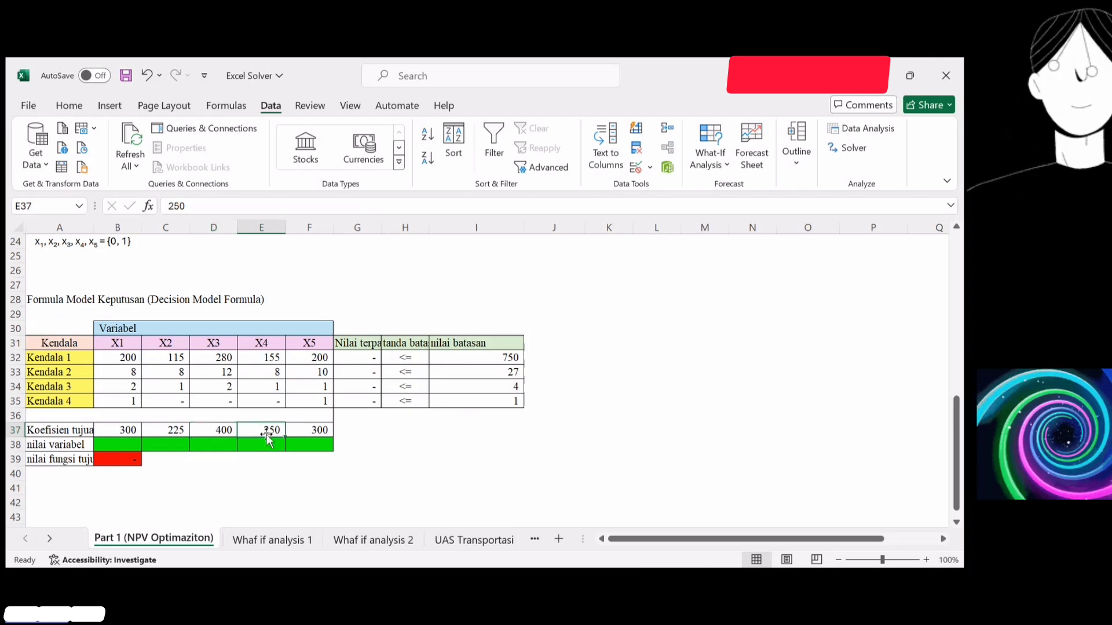
{"action": "left_click", "coordinate": [313, 432]}
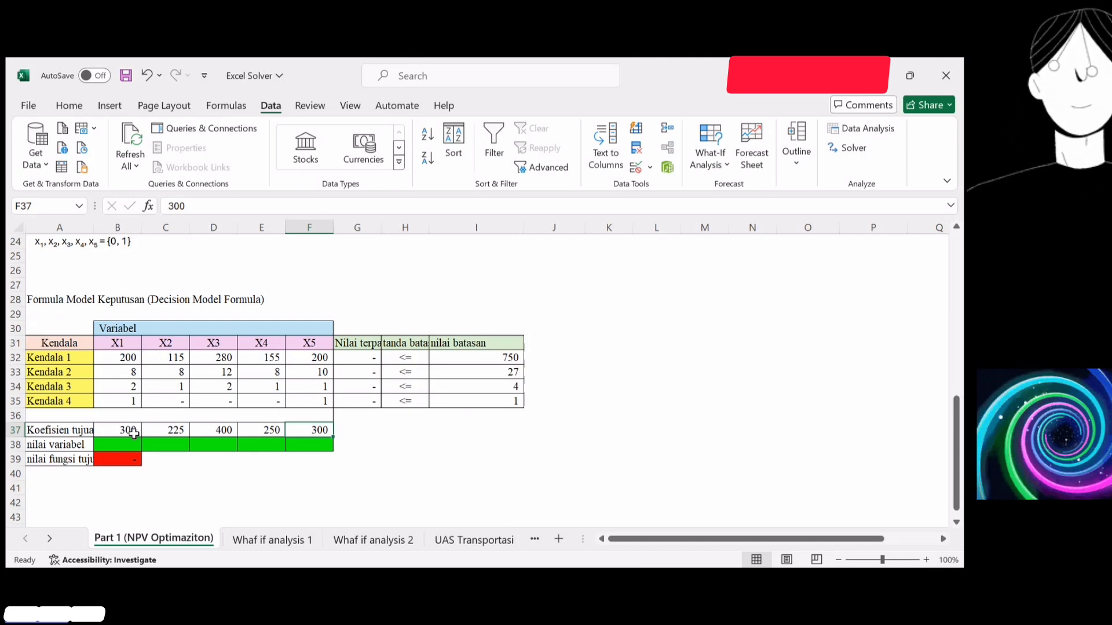
Step: Trace how the objective function in B39 pairs the coefficients in row 37 with the variable cells in row 38
{"action": "left_click", "coordinate": [133, 434]}
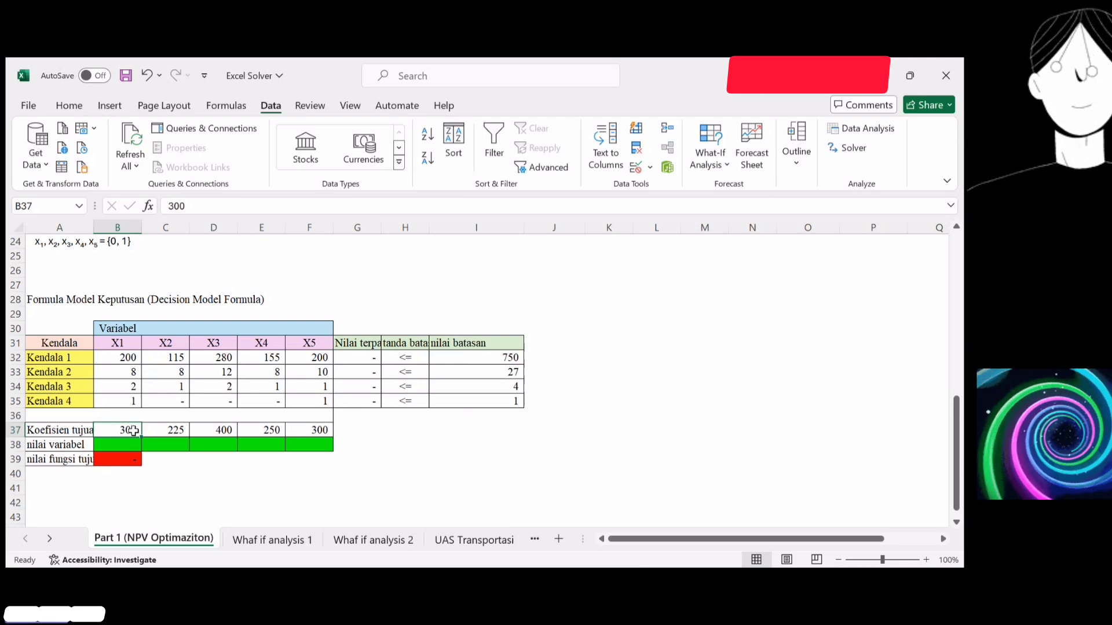
{"action": "left_click", "coordinate": [131, 446]}
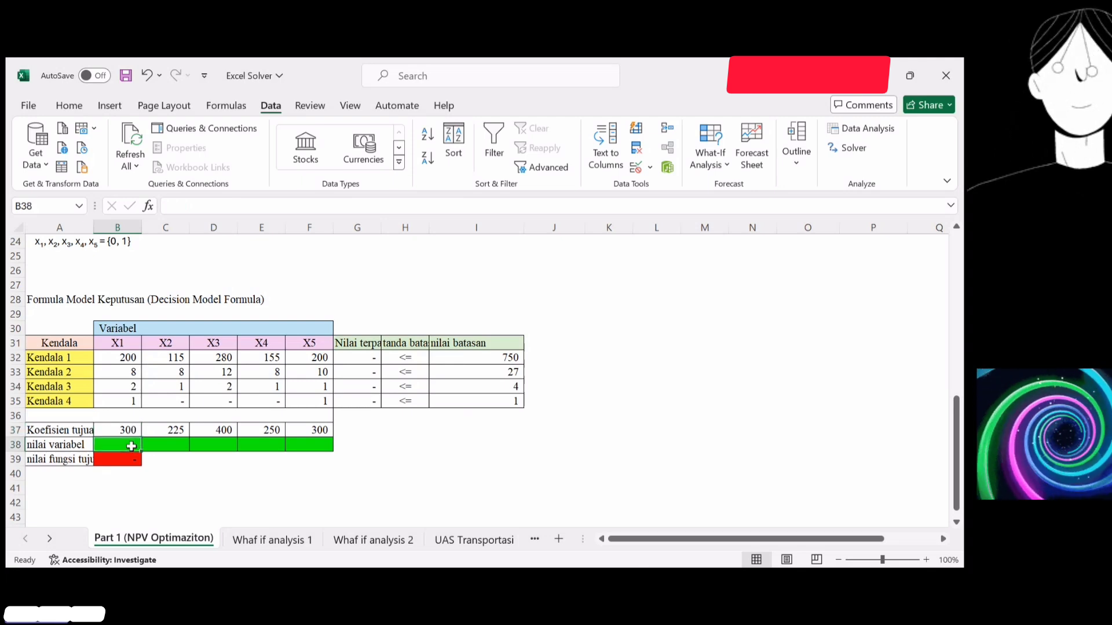
{"action": "left_click", "coordinate": [166, 433]}
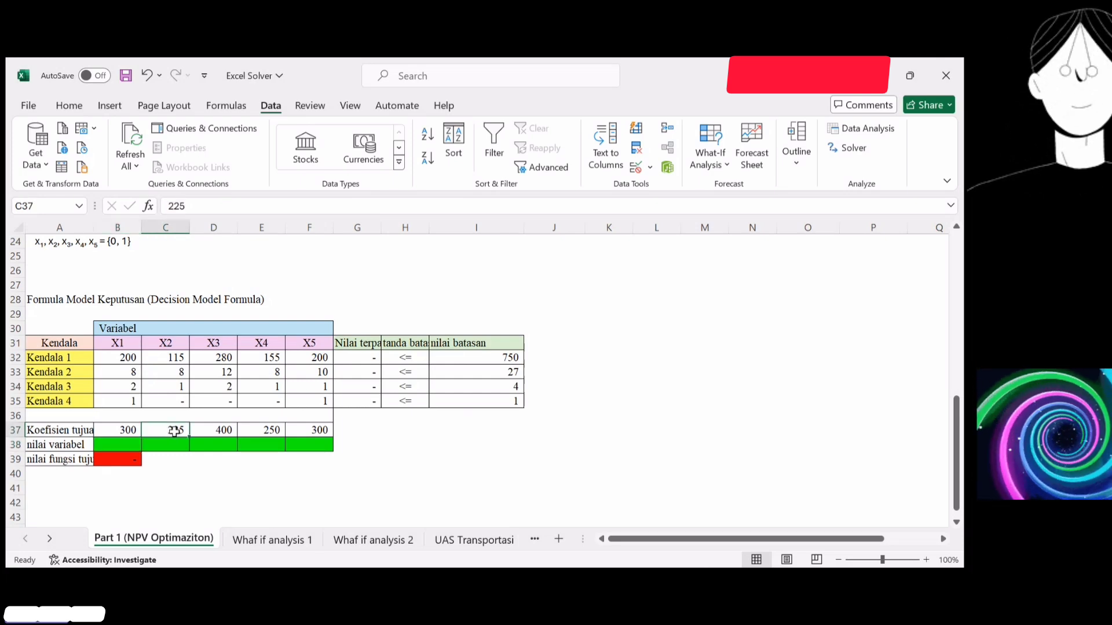
{"action": "left_click", "coordinate": [175, 445]}
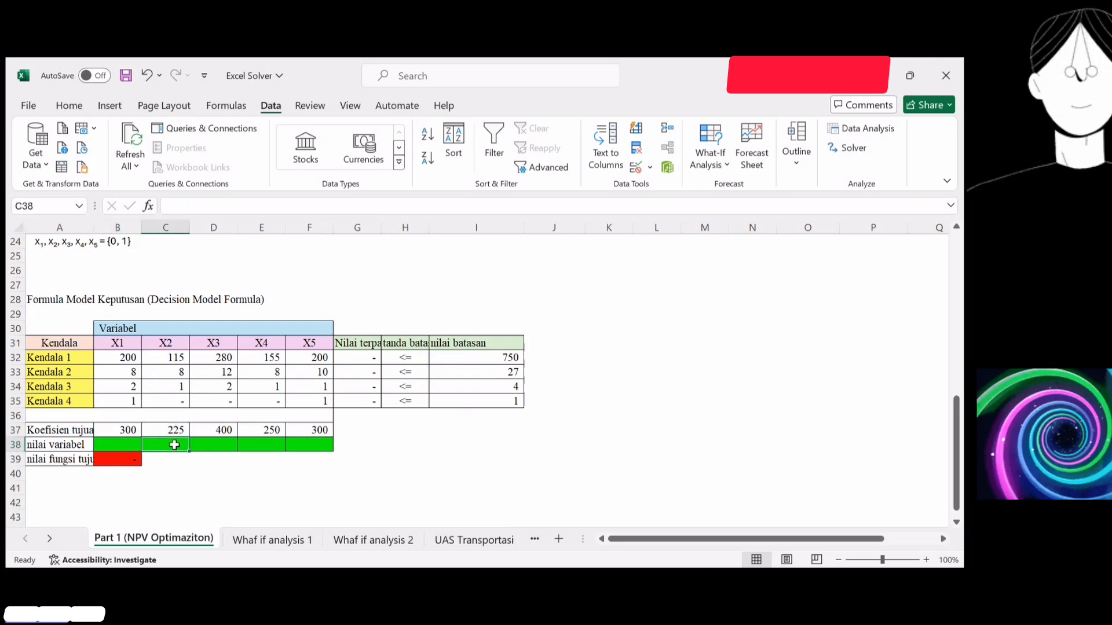
{"action": "left_click", "coordinate": [216, 432]}
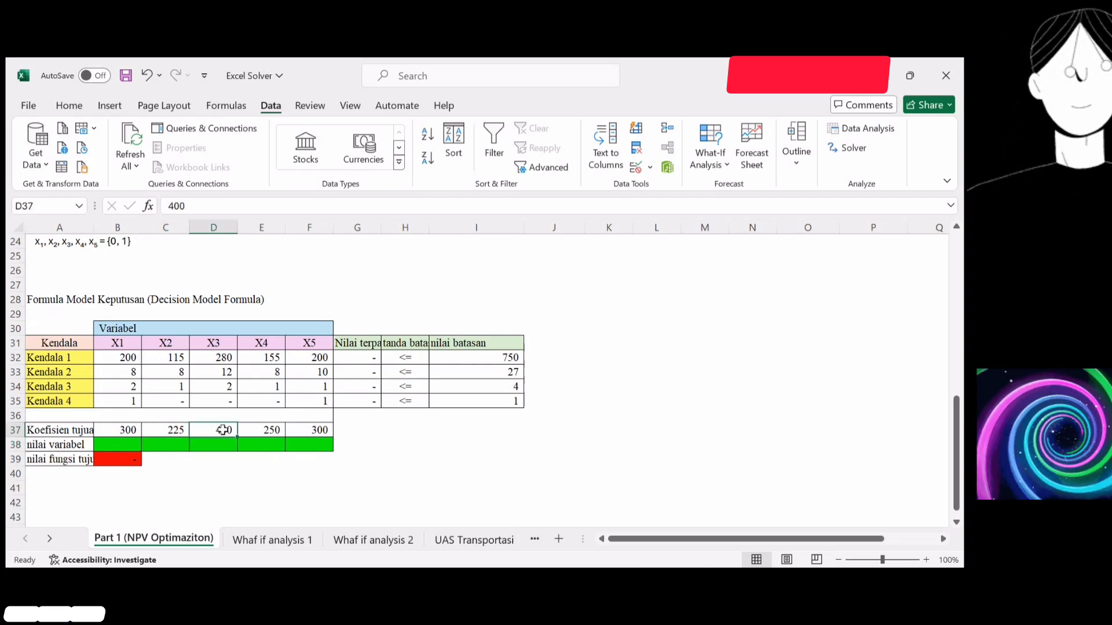
{"action": "left_click", "coordinate": [223, 443]}
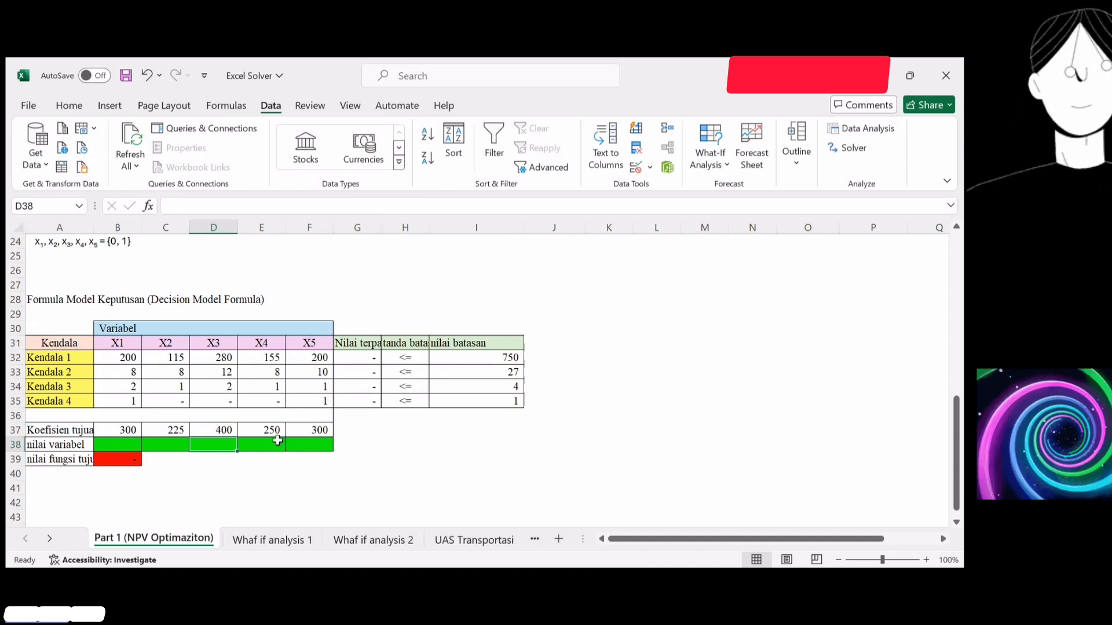
{"action": "left_click", "coordinate": [315, 433]}
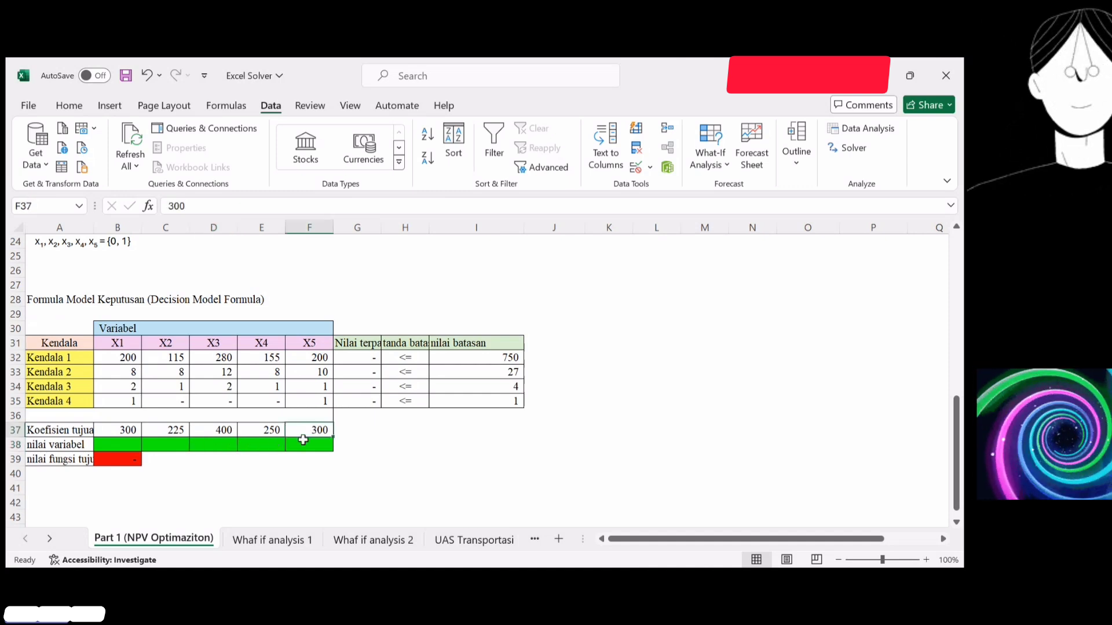
{"action": "left_click", "coordinate": [136, 458]}
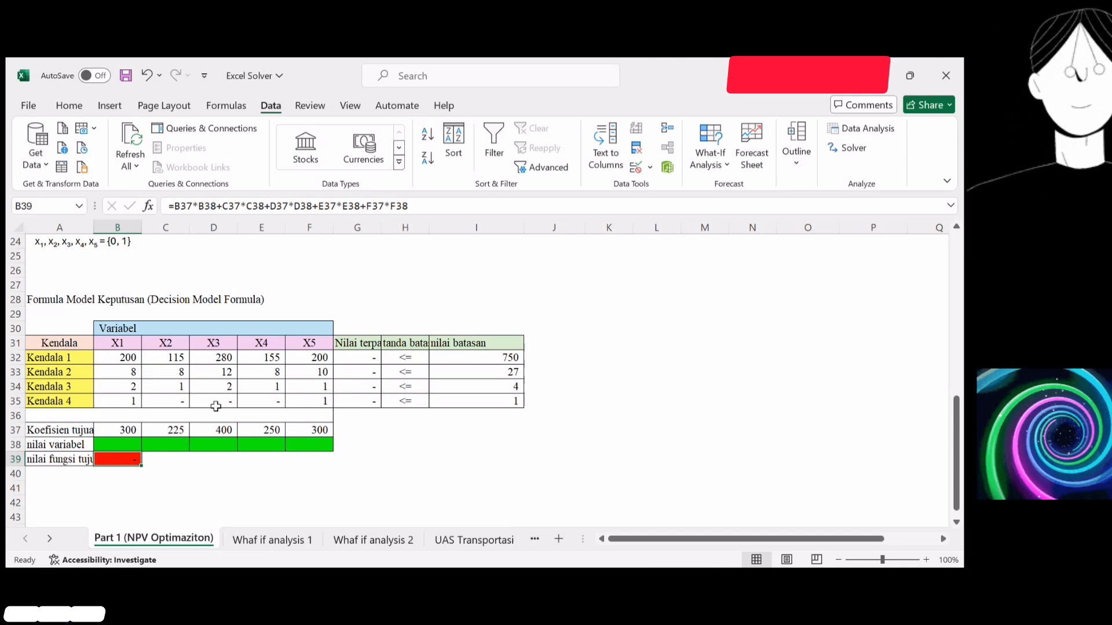
Step: Run Solver to maximize B39 by changing B38:F38 with the existing binary and limit constraints using Simplex LP, and keep the solution
{"action": "left_click", "coordinate": [846, 148]}
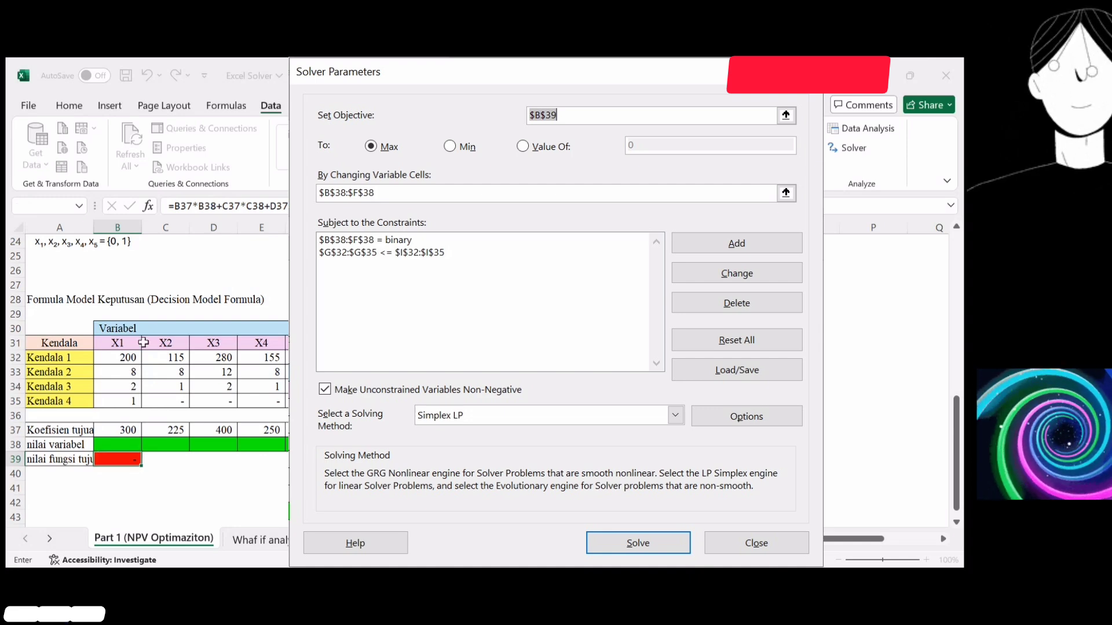
{"action": "left_click", "coordinate": [117, 460]}
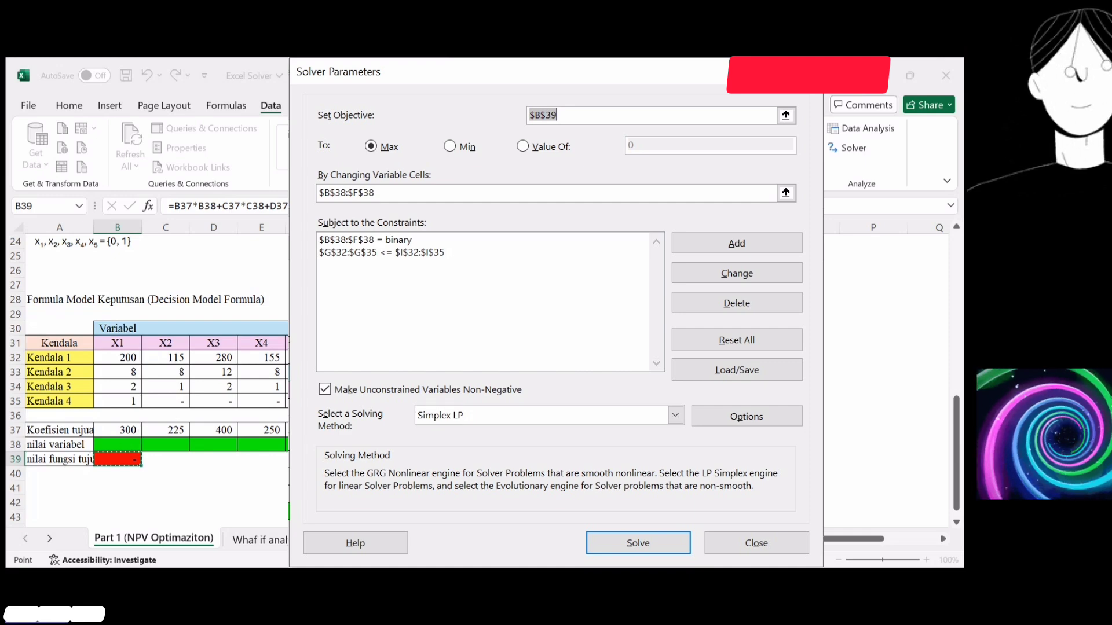
{"action": "key", "text": "Return"}
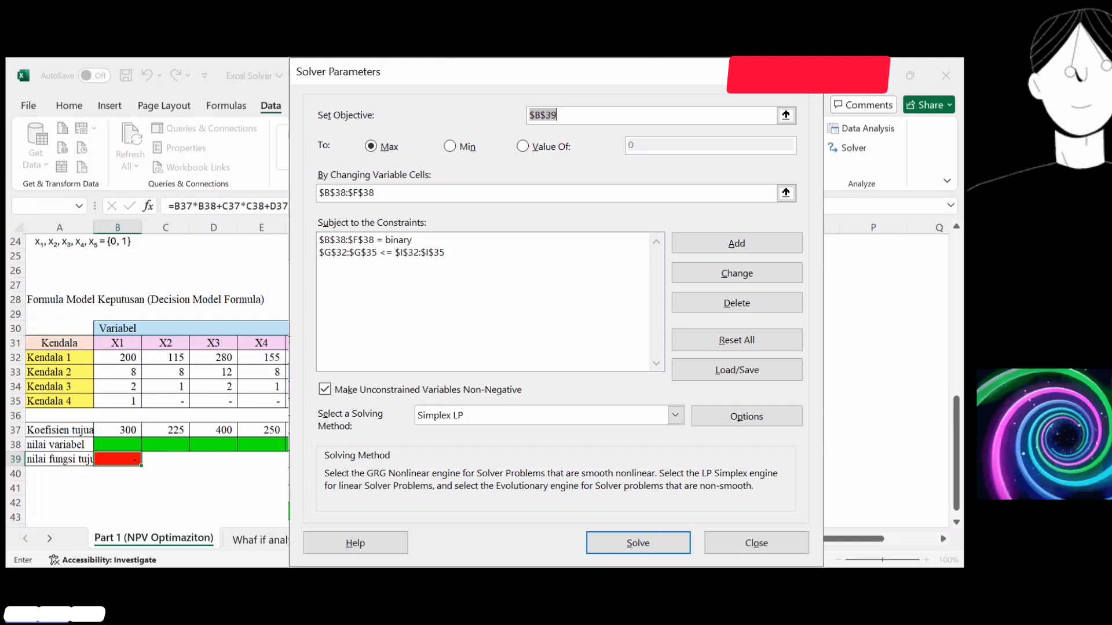
{"action": "left_click_drag", "start_coordinate": [118, 443], "coordinate": [309, 443]}
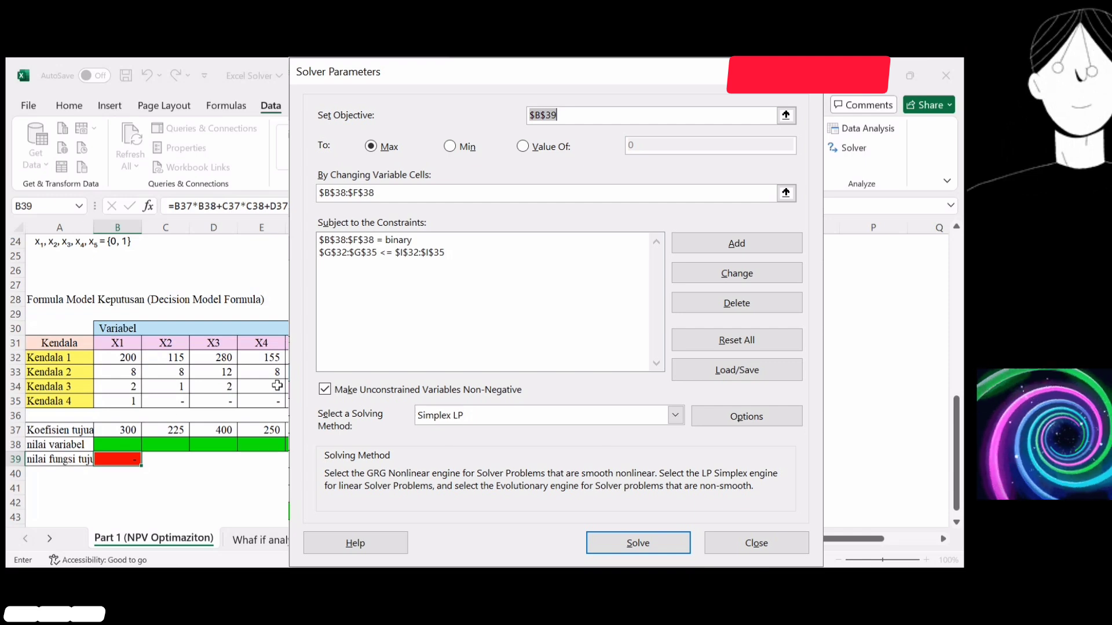
{"action": "left_click", "coordinate": [113, 442]}
{"action": "left_click_drag", "start_coordinate": [135, 438], "coordinate": [283, 444]}
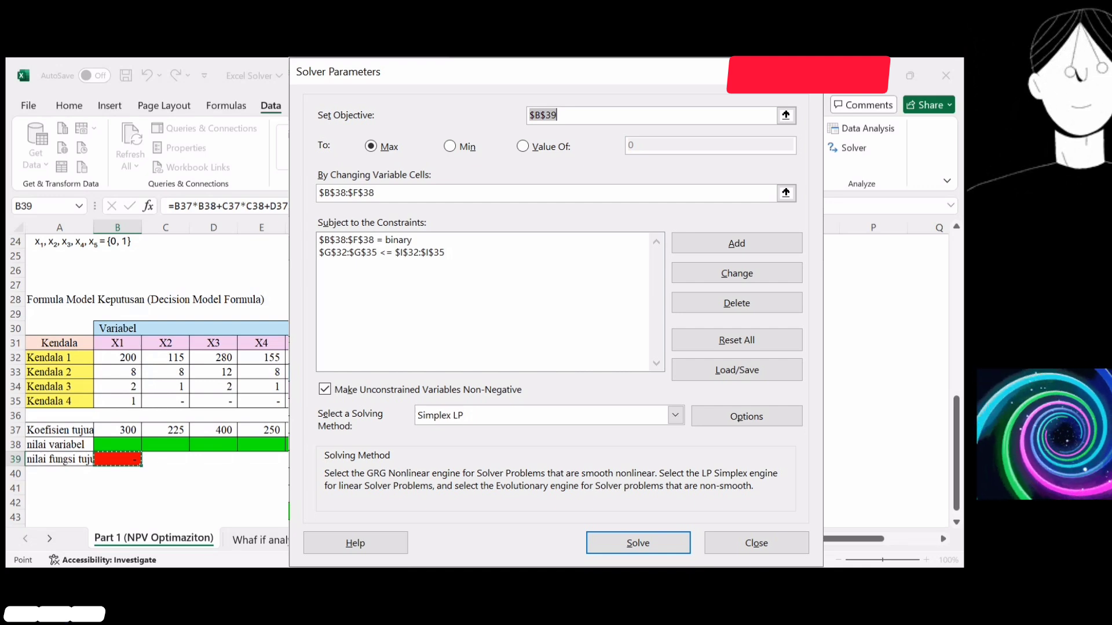
{"action": "key", "text": "Return"}
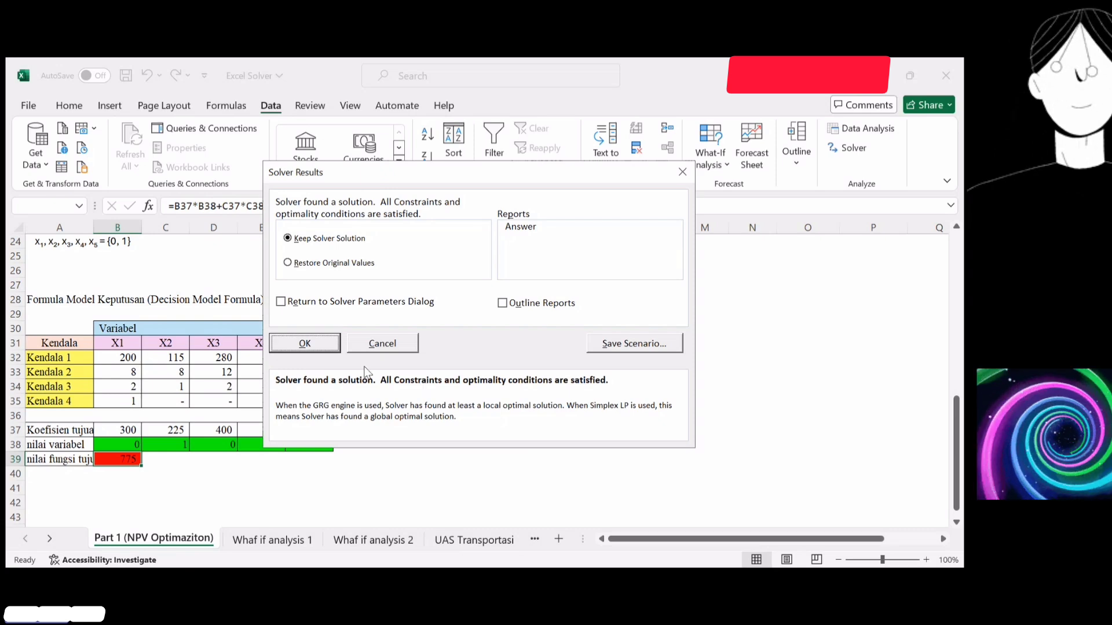
{"action": "left_click", "coordinate": [305, 344]}
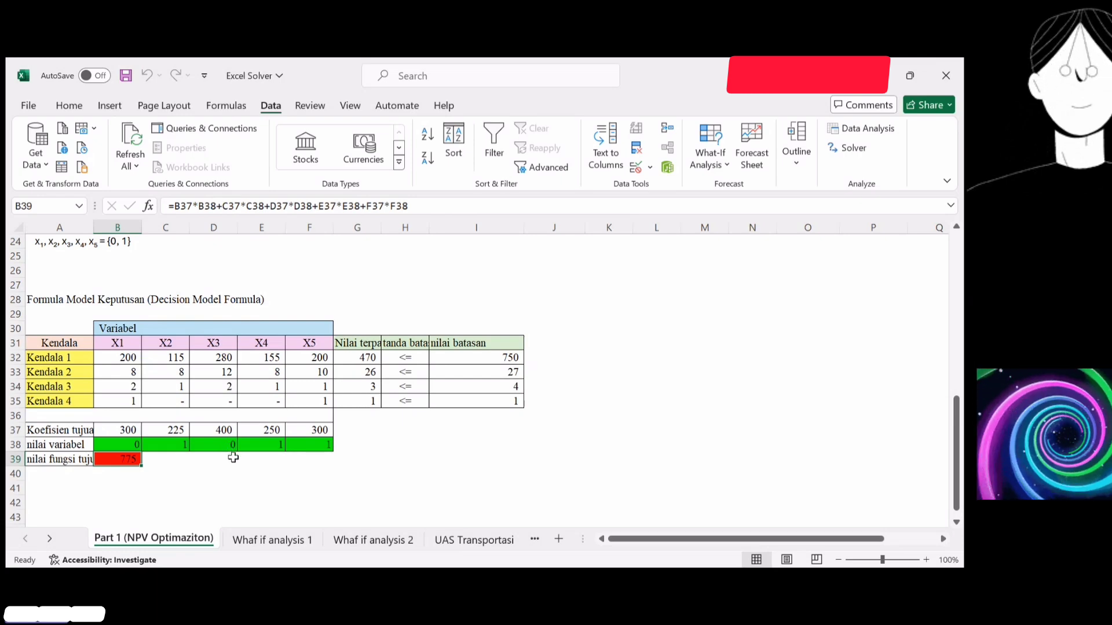
Step: Check the solved variable values for X2, X4 and X5 in row 38 and the objective function value in B39
{"action": "left_click", "coordinate": [183, 446]}
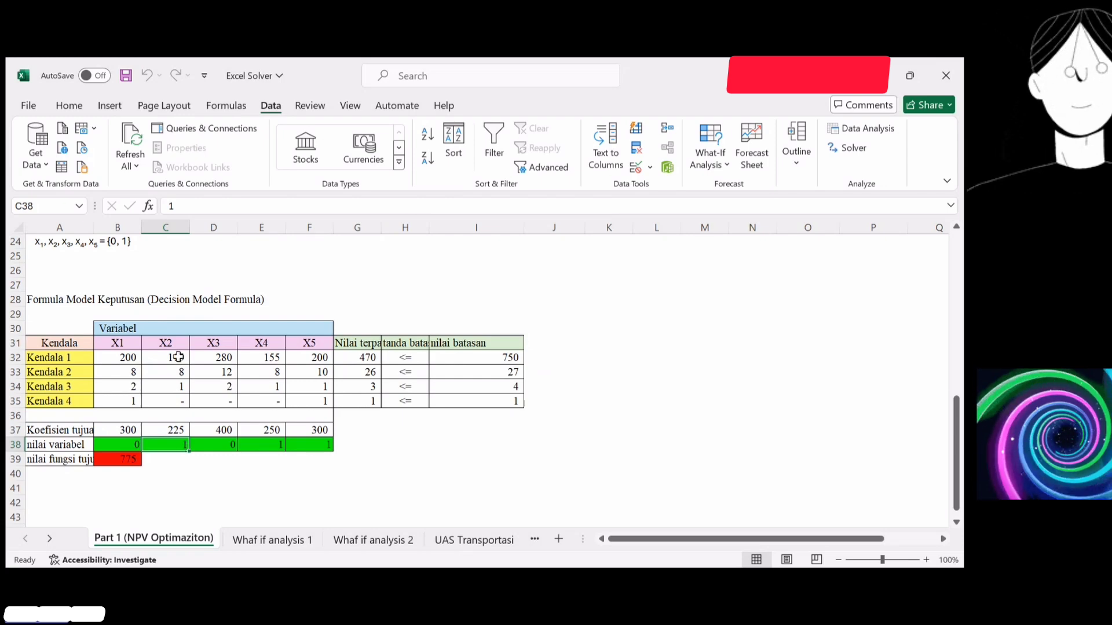
{"action": "left_click", "coordinate": [267, 443]}
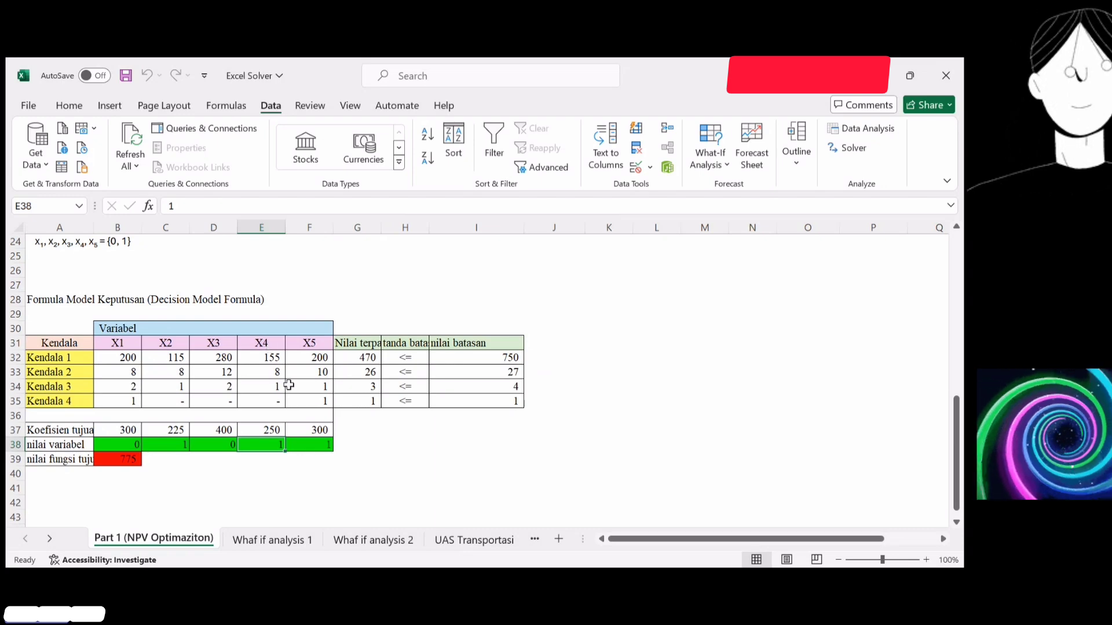
{"action": "left_click", "coordinate": [320, 447]}
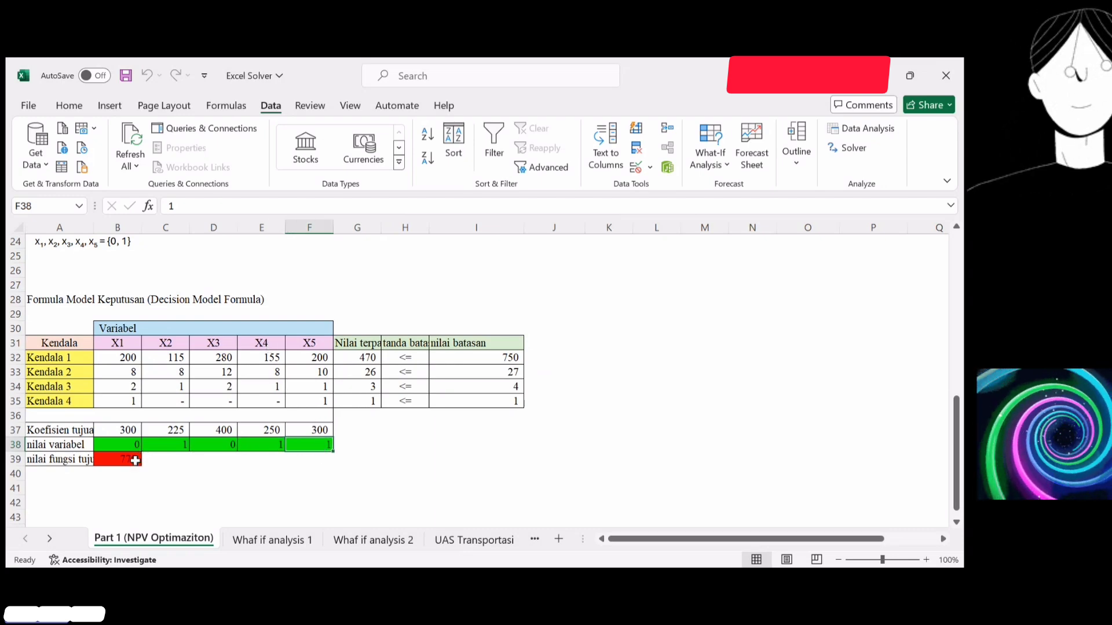
{"action": "left_click", "coordinate": [135, 461]}
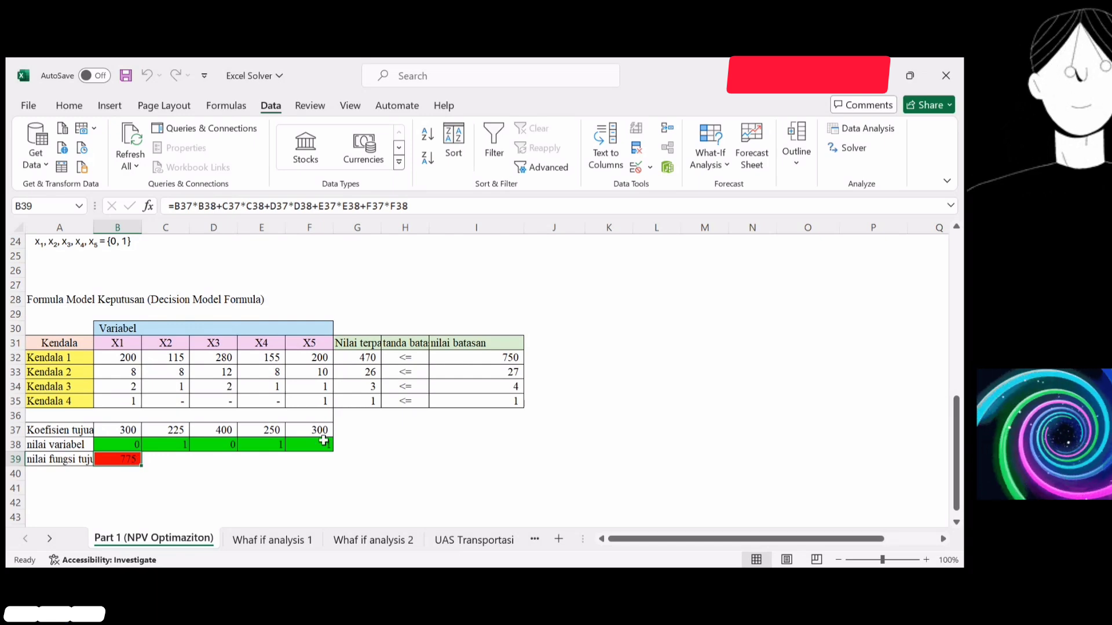
Step: Compare Kendala 1's used value with its limit, and widen columns G and H to fit their headings
{"action": "left_click", "coordinate": [383, 386]}
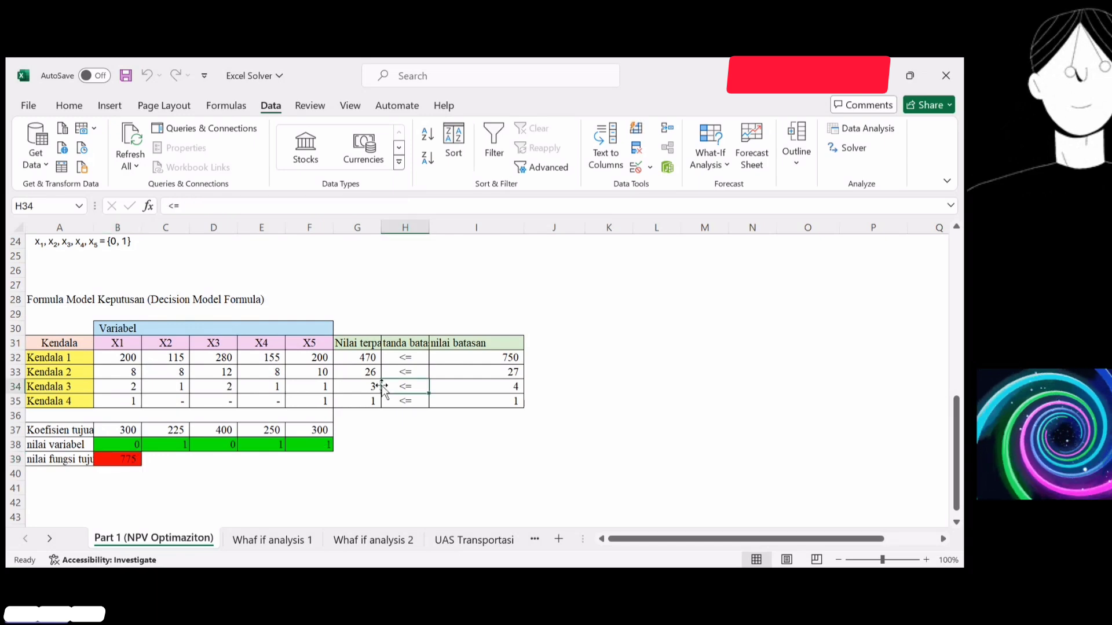
{"action": "left_click", "coordinate": [499, 357]}
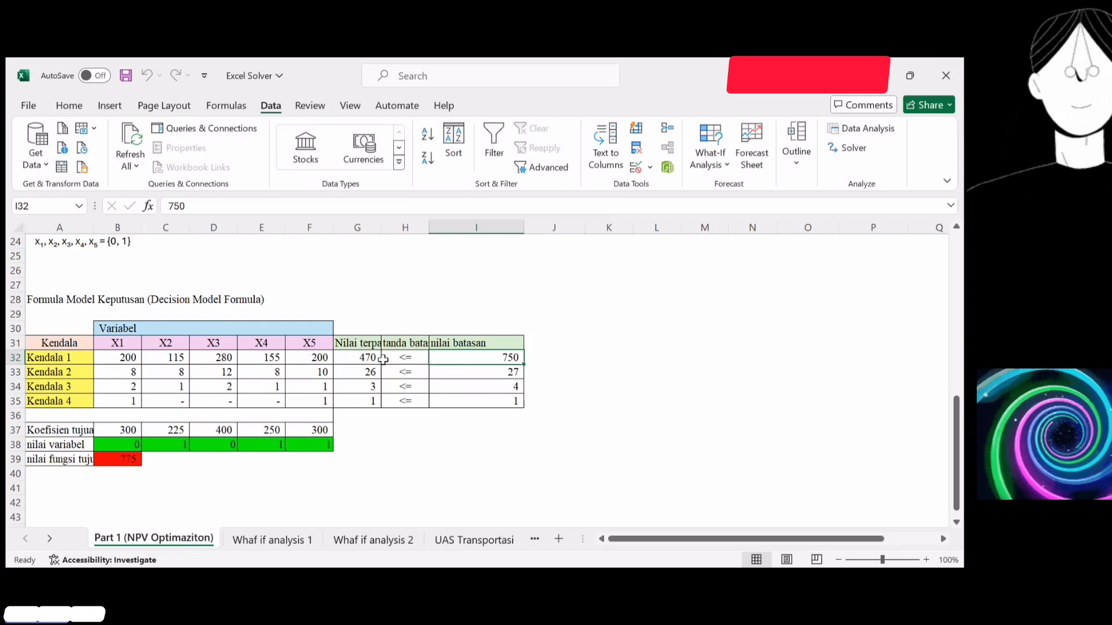
{"action": "left_click", "coordinate": [363, 362]}
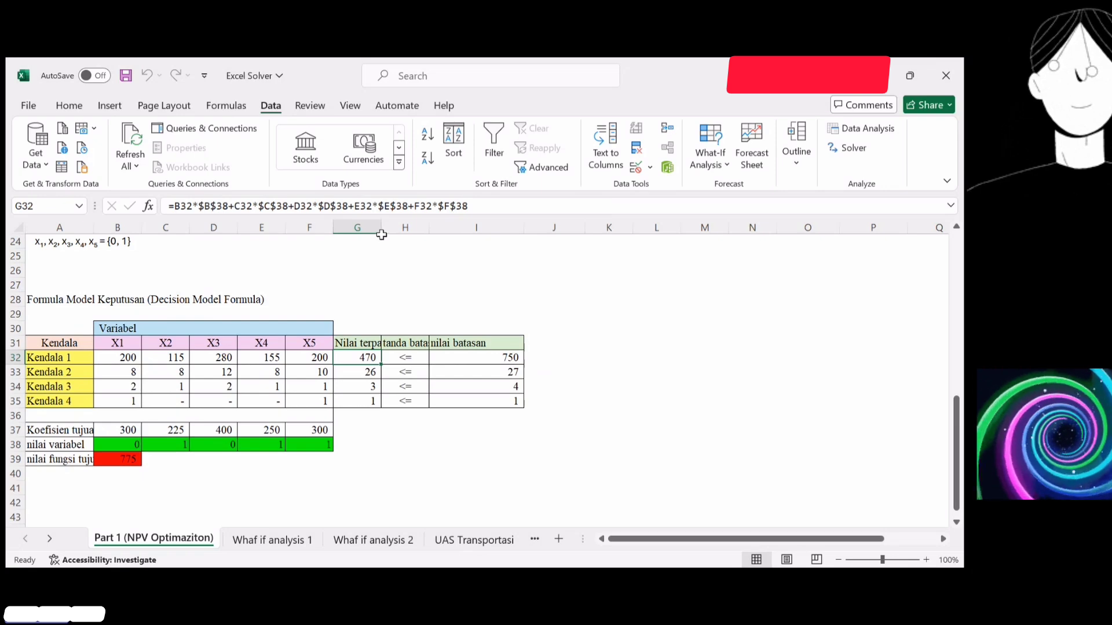
{"action": "left_click_drag", "start_coordinate": [381, 226], "coordinate": [478, 226]}
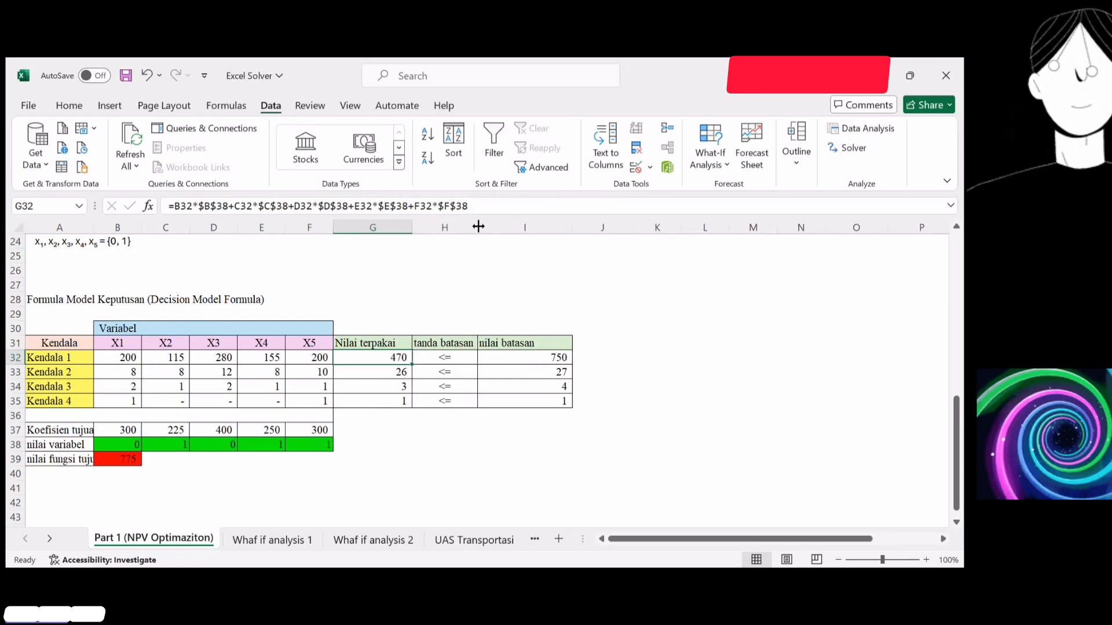
Step: Compare the used values of Kendala 2 and Kendala 3 in G33:G34 with their limits in I33:I34
{"action": "left_click", "coordinate": [474, 371]}
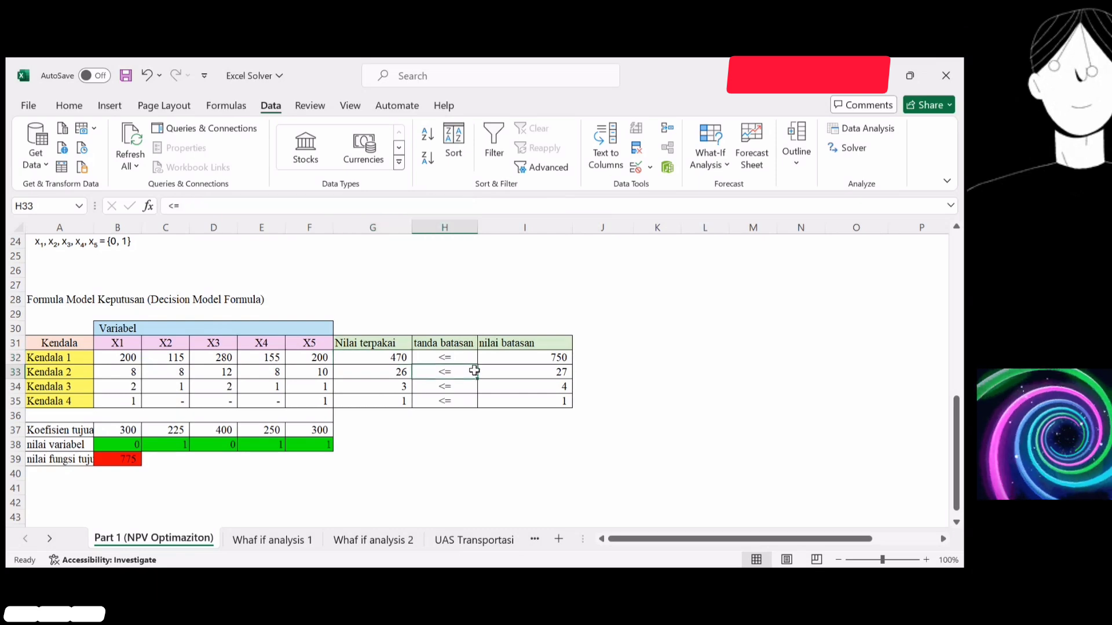
{"action": "left_click", "coordinate": [531, 370]}
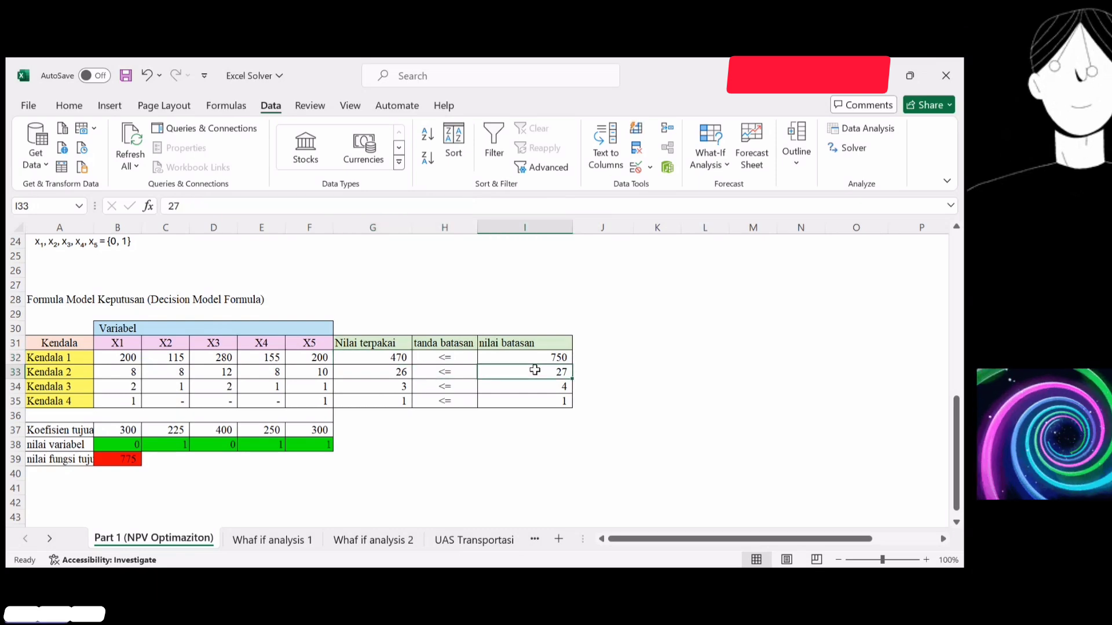
{"action": "left_click", "coordinate": [405, 377]}
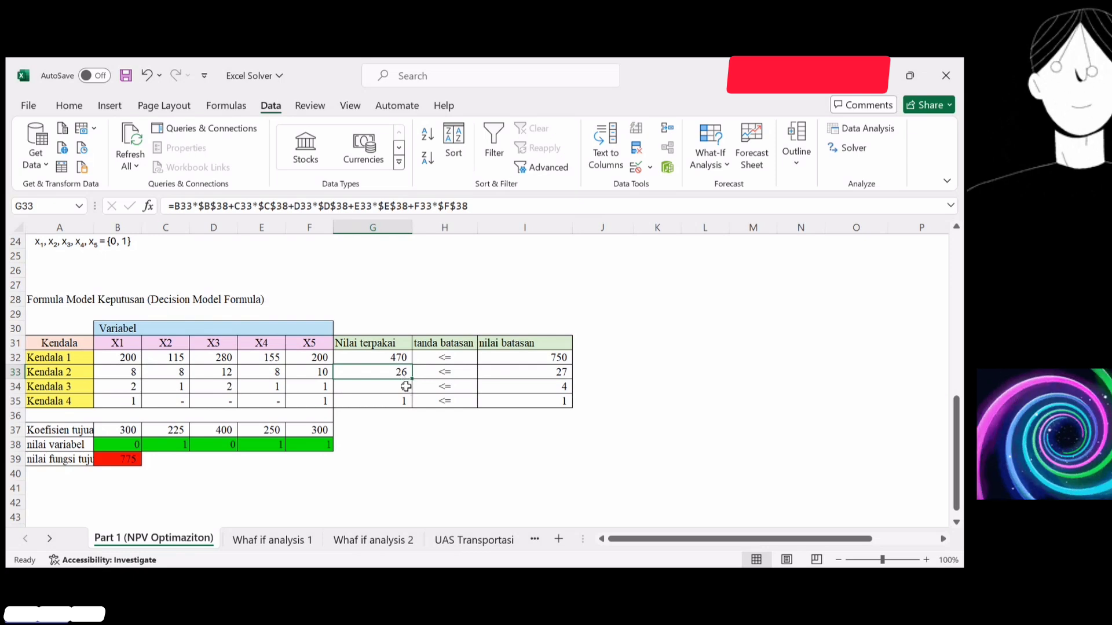
{"action": "left_click", "coordinate": [547, 385]}
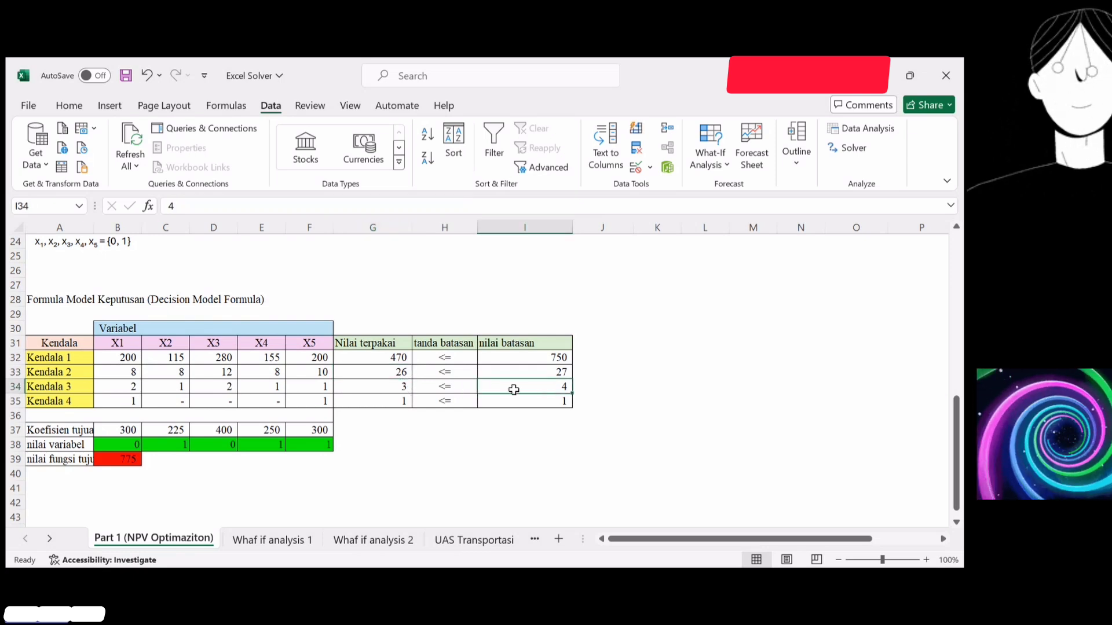
{"action": "left_click", "coordinate": [399, 391]}
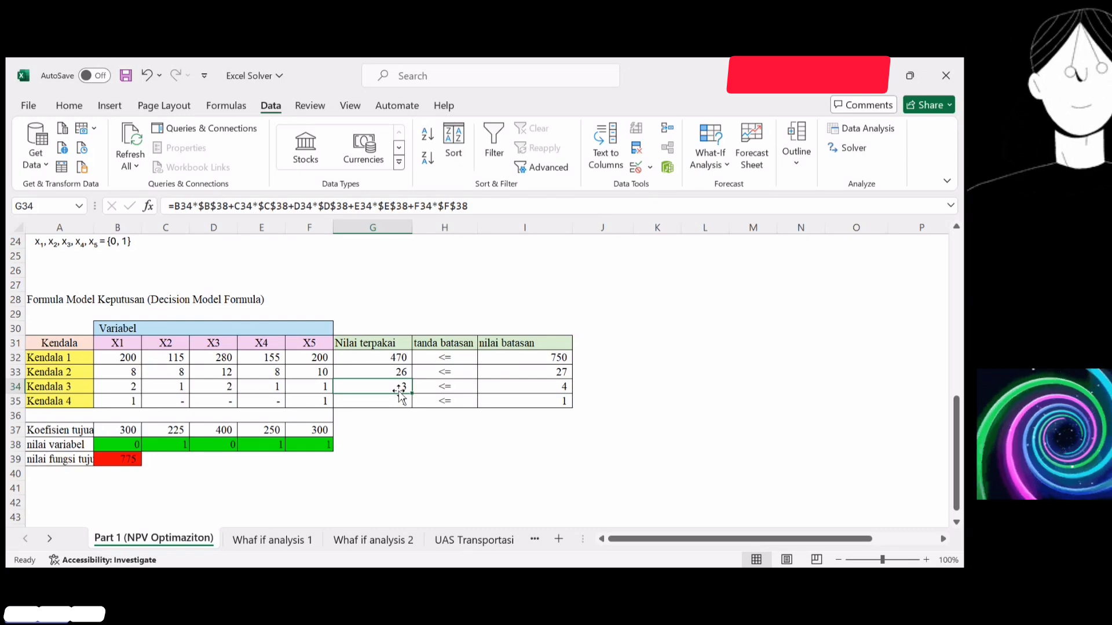
{"action": "key", "text": "alt+Tab"}
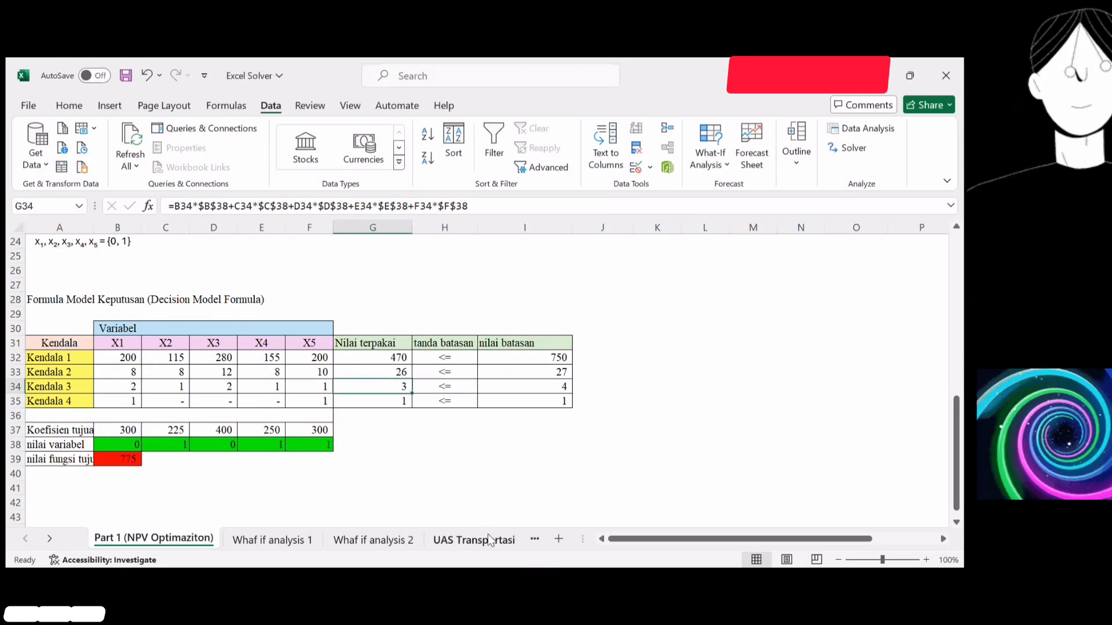
Step: Open the Whaf if analysis 1 sheet and examine the scenario note in A41 and the Kendala 2 limit in I33
{"action": "left_click", "coordinate": [294, 538]}
{"action": "left_click", "coordinate": [370, 483]}
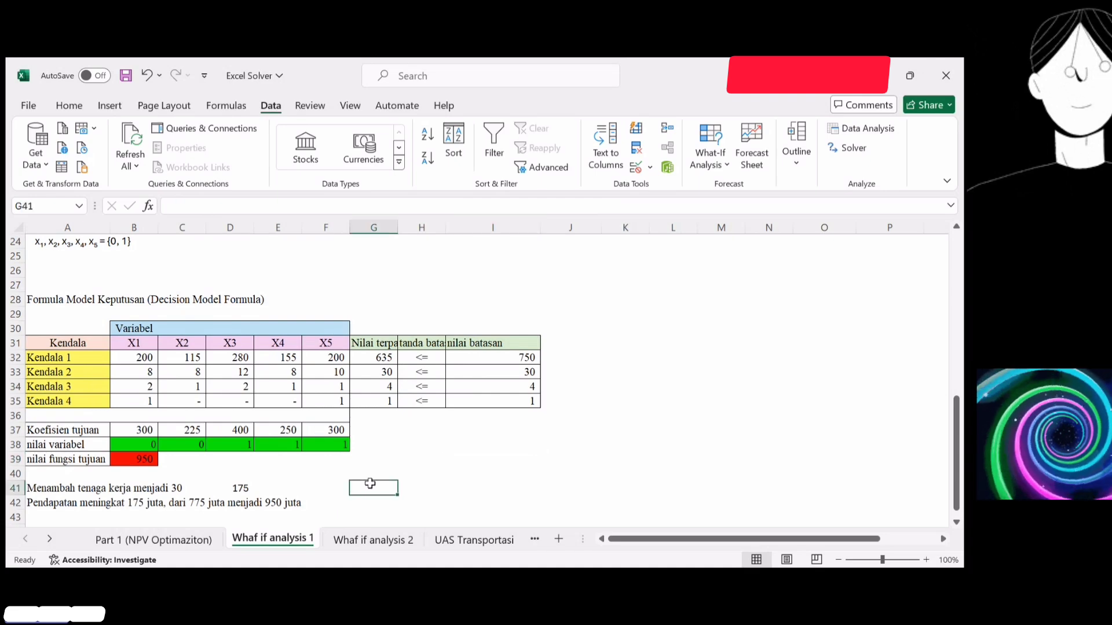
{"action": "key", "text": "Left"}
{"action": "key", "text": "Left"}
{"action": "key", "text": "Left"}
{"action": "key", "text": "Left"}
{"action": "key", "text": "Left"}
{"action": "key", "text": "Left"}
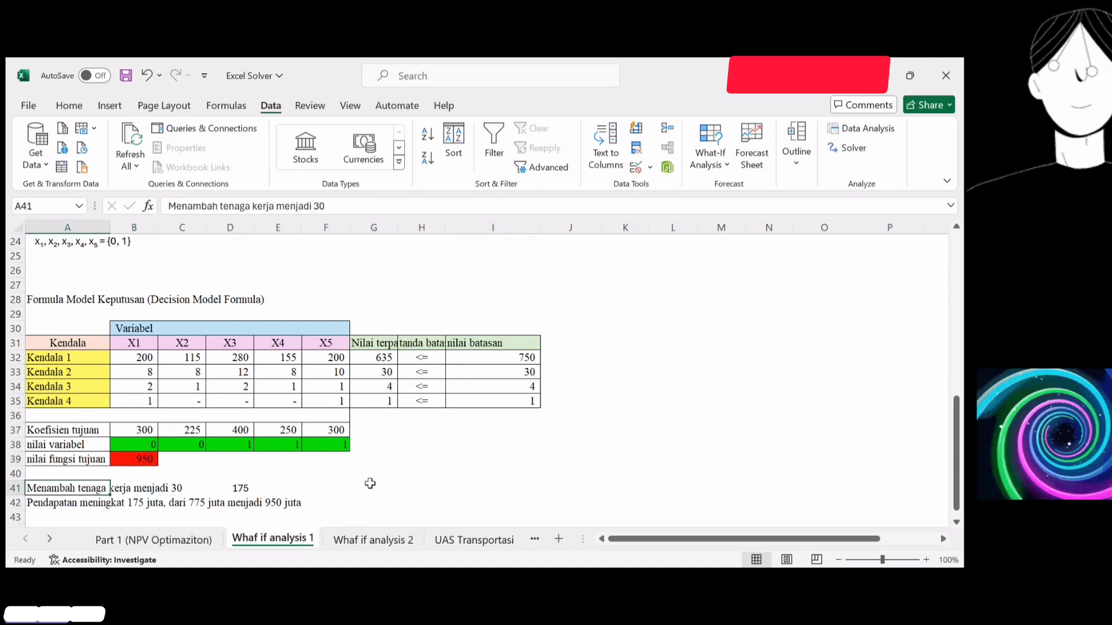
{"action": "left_click", "coordinate": [526, 359]}
{"action": "left_click", "coordinate": [526, 370]}
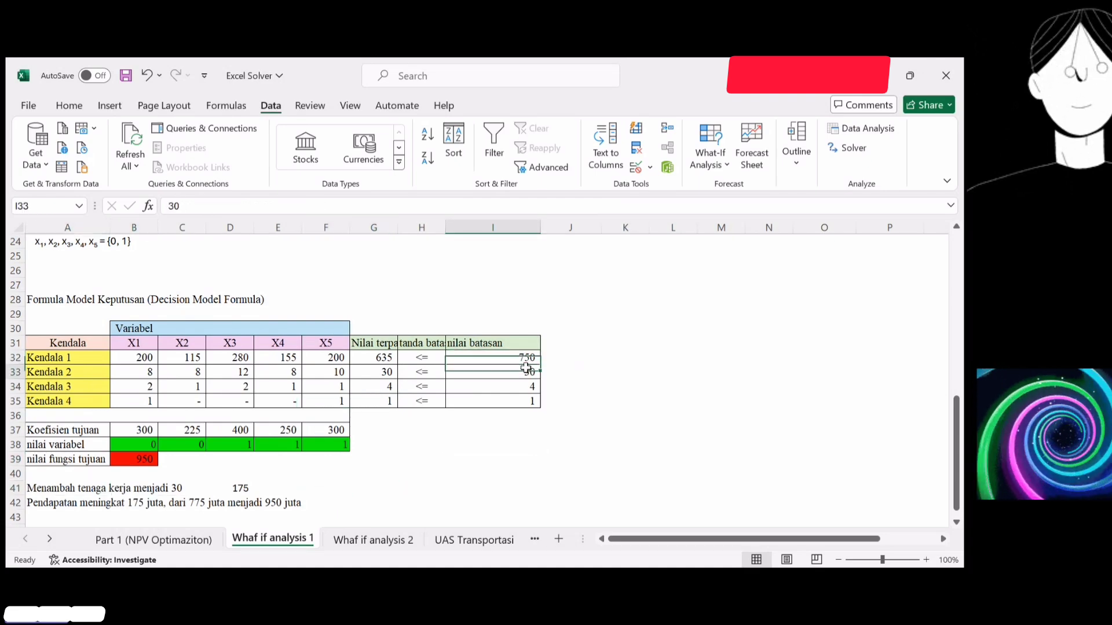
Step: Solve the Whaf if analysis 1 model with Solver, keep the solution, and check the objective value in B39
{"action": "left_click", "coordinate": [852, 148]}
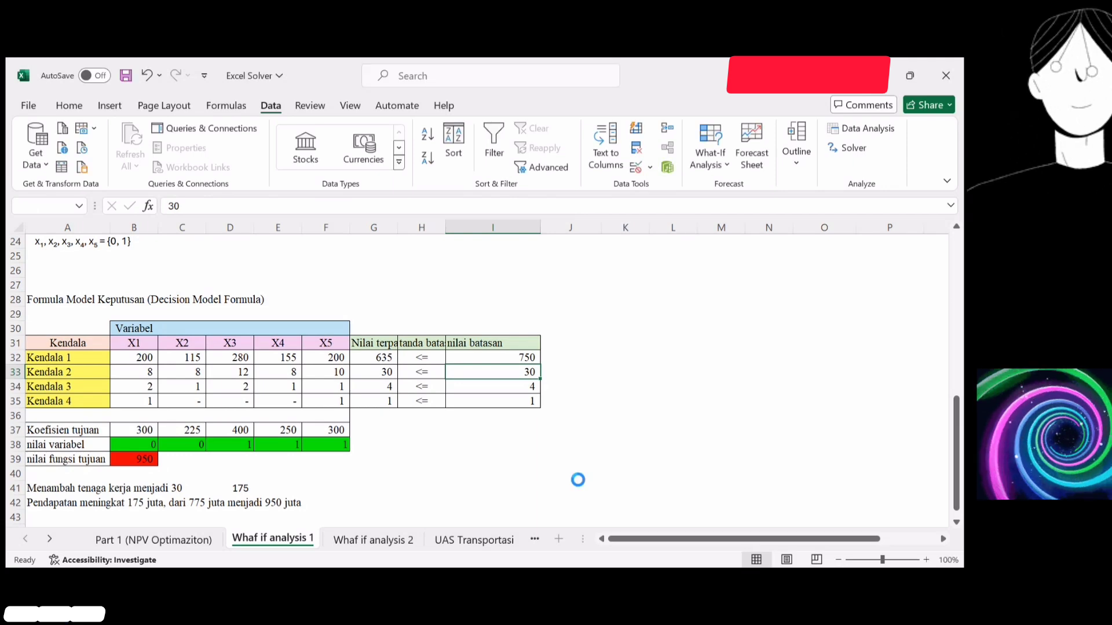
{"action": "left_click", "coordinate": [303, 343]}
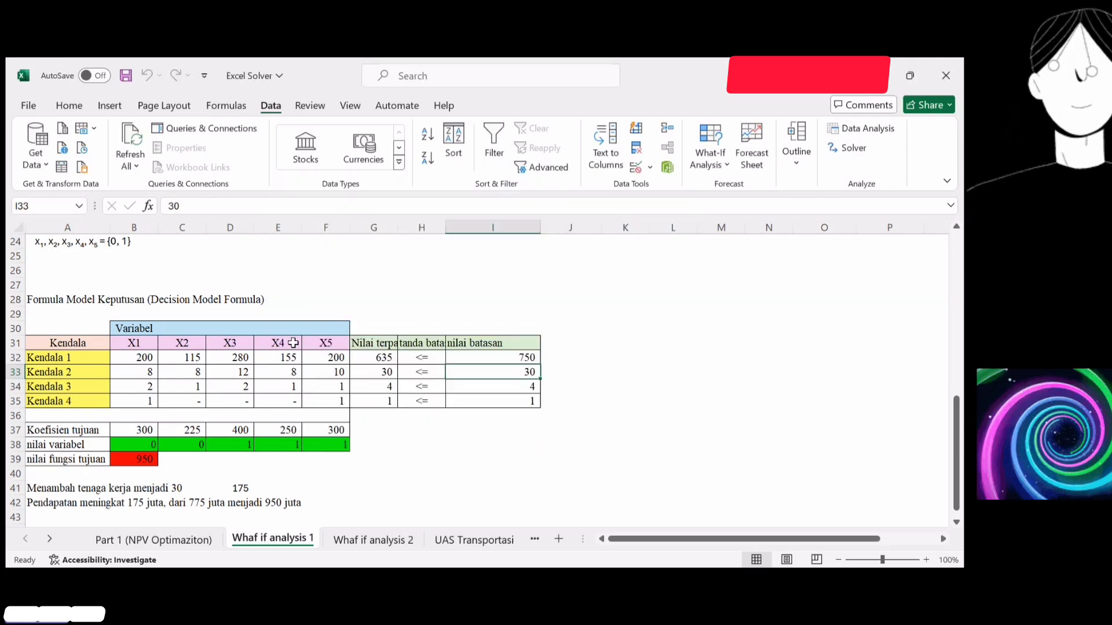
{"action": "left_click", "coordinate": [141, 460]}
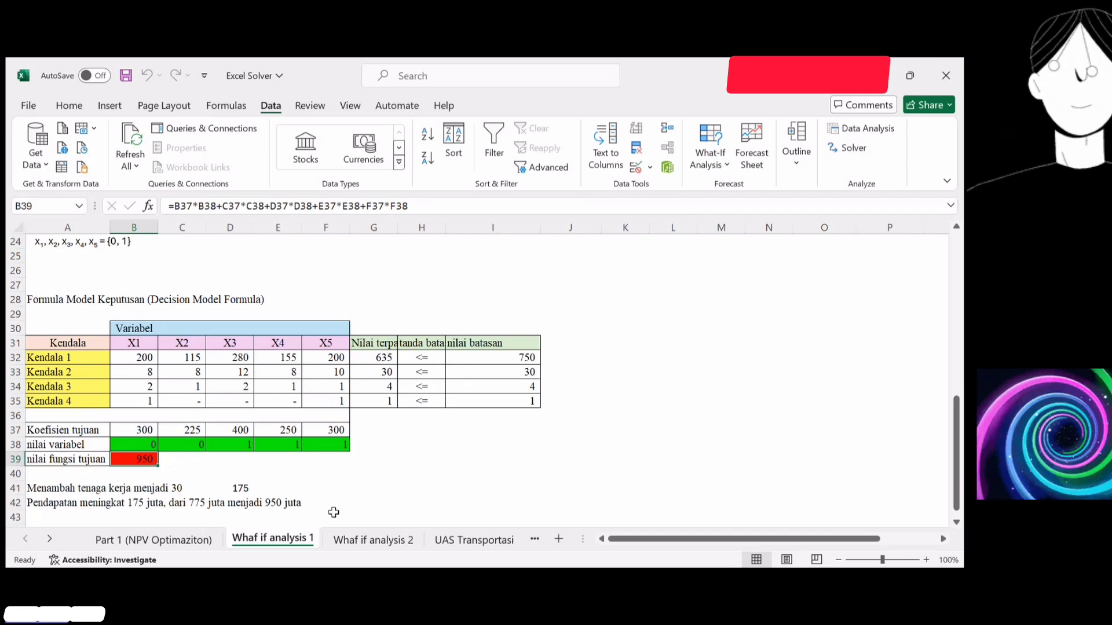
Step: Open the Whaf if analysis 2 sheet and examine the workforce note in row 41 and the Kendala 2 and 3 limits in I33:I34
{"action": "left_click", "coordinate": [354, 541]}
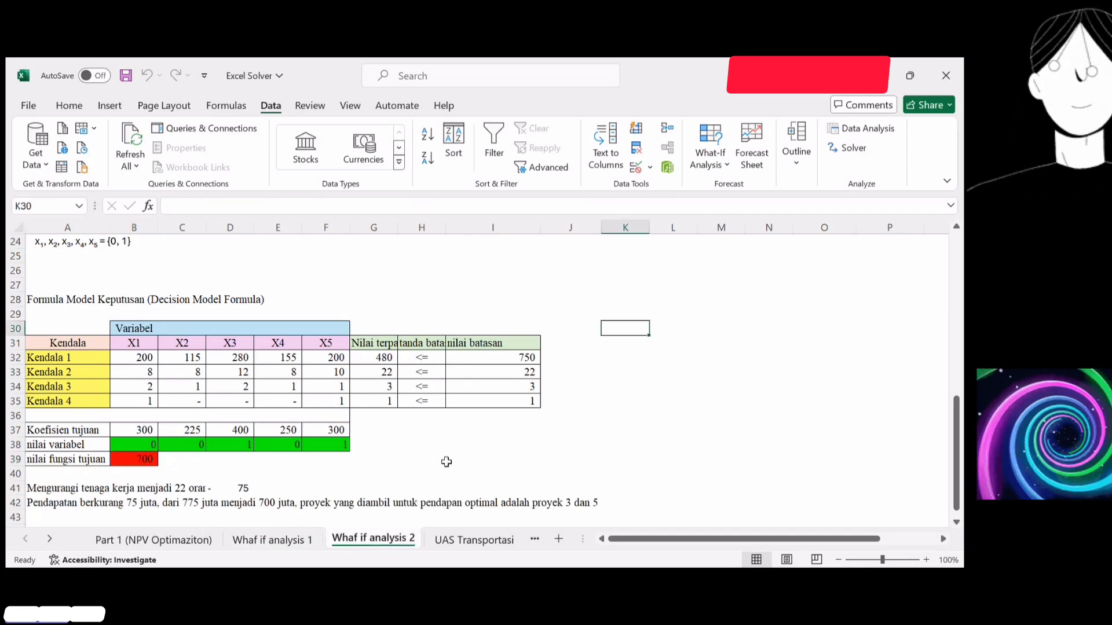
{"action": "left_click", "coordinate": [447, 462]}
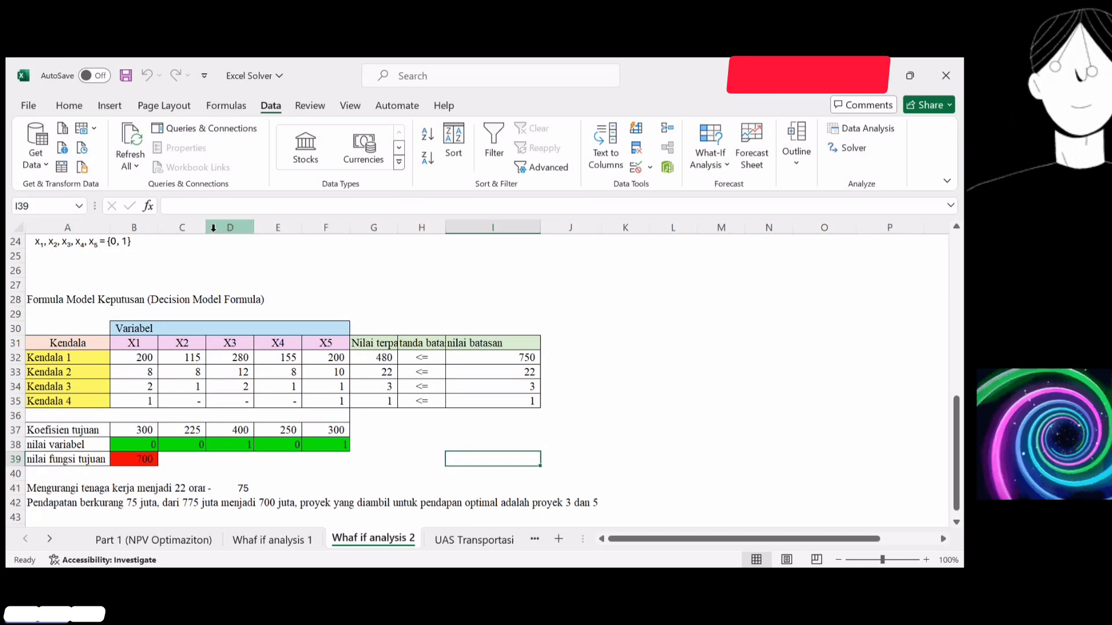
{"action": "left_click", "coordinate": [176, 487]}
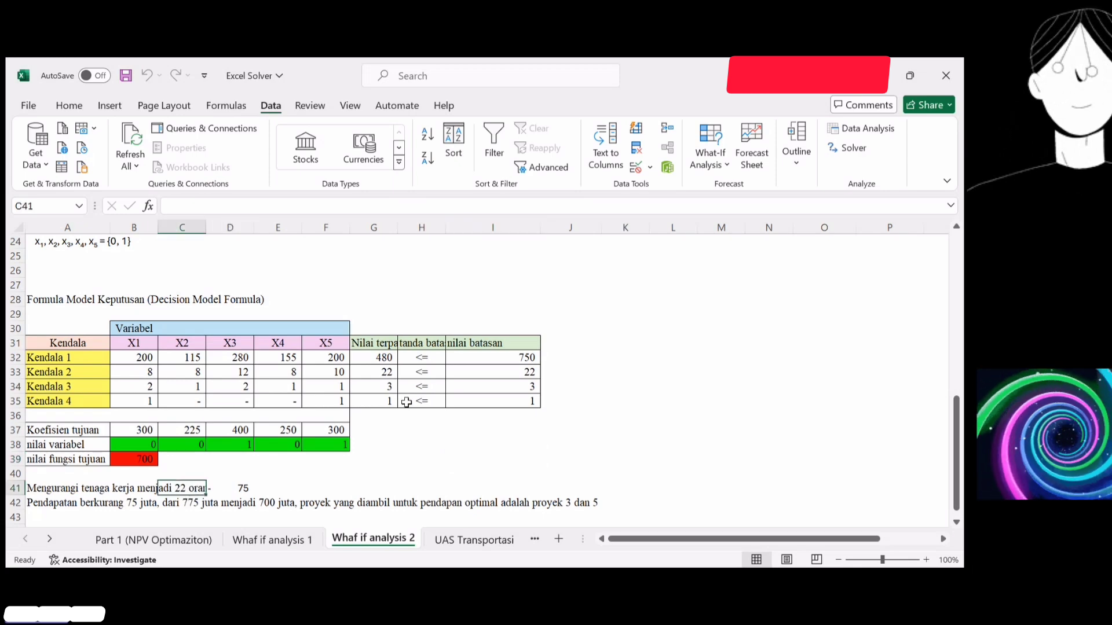
{"action": "left_click", "coordinate": [493, 376]}
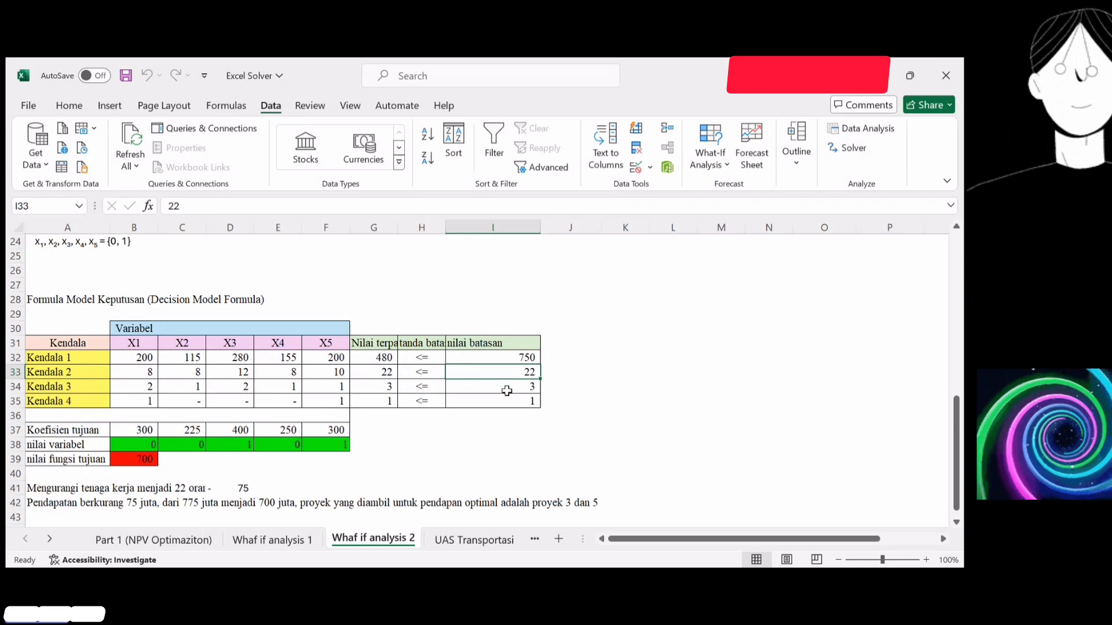
{"action": "left_click", "coordinate": [507, 391]}
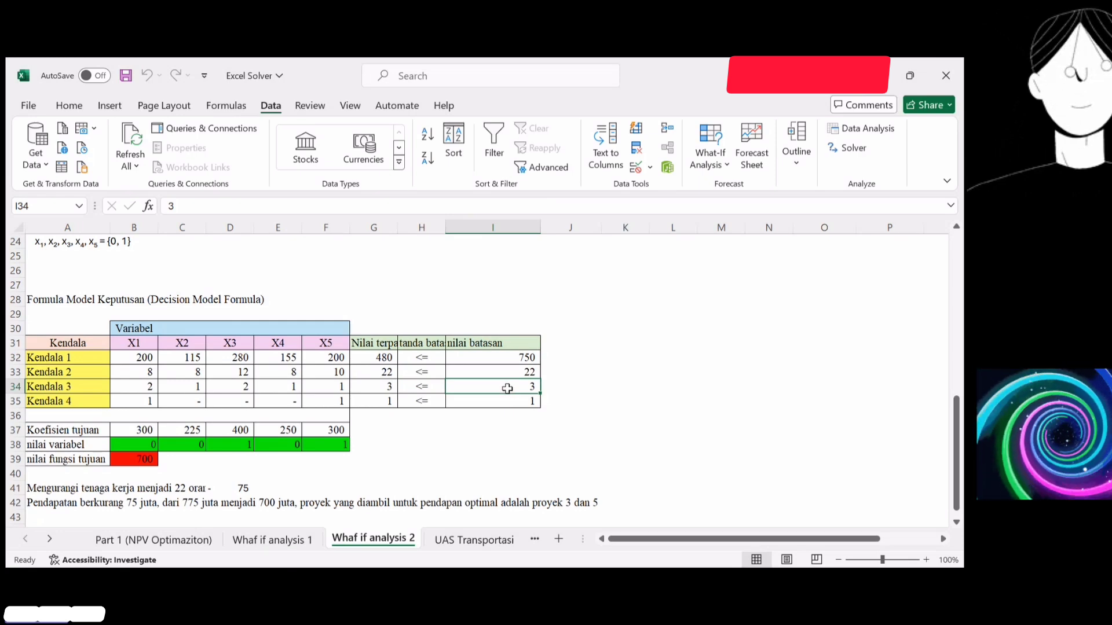
Step: Clear the variable values for X1 to X5 in B38:F38 on the Whaf if analysis 2 sheet
{"action": "left_click", "coordinate": [147, 444]}
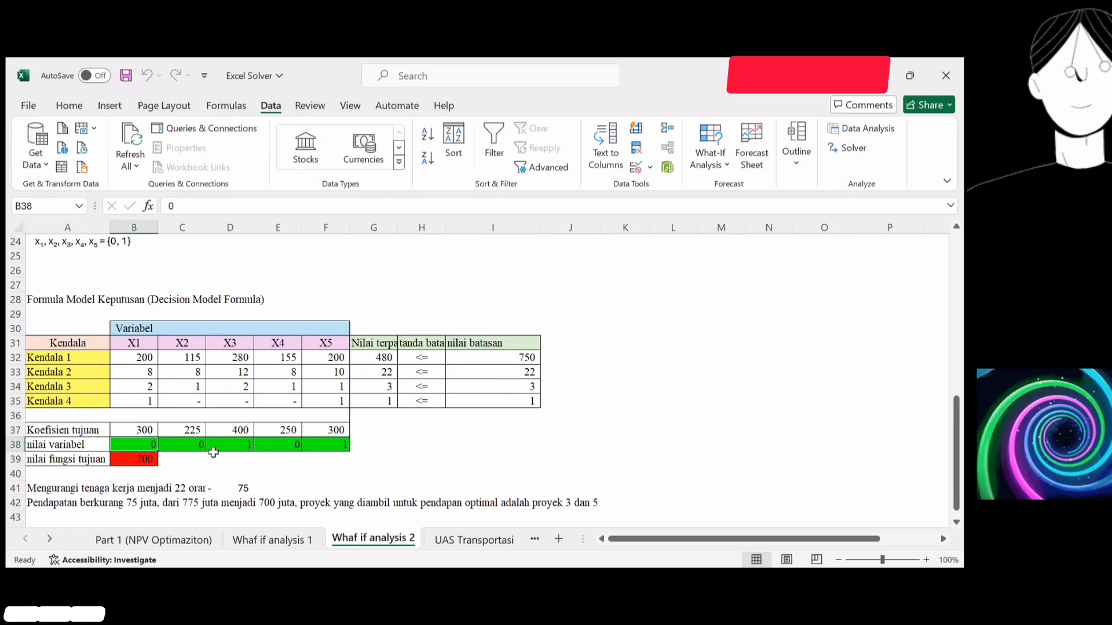
{"action": "left_click_drag", "start_coordinate": [151, 445], "coordinate": [340, 455]}
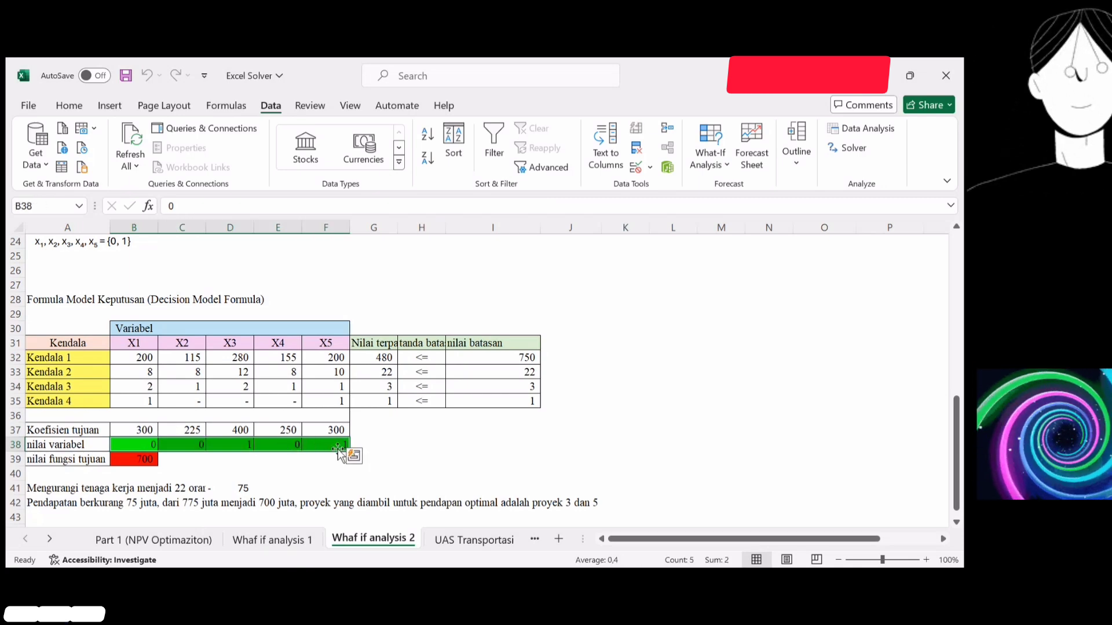
{"action": "key", "text": "Delete"}
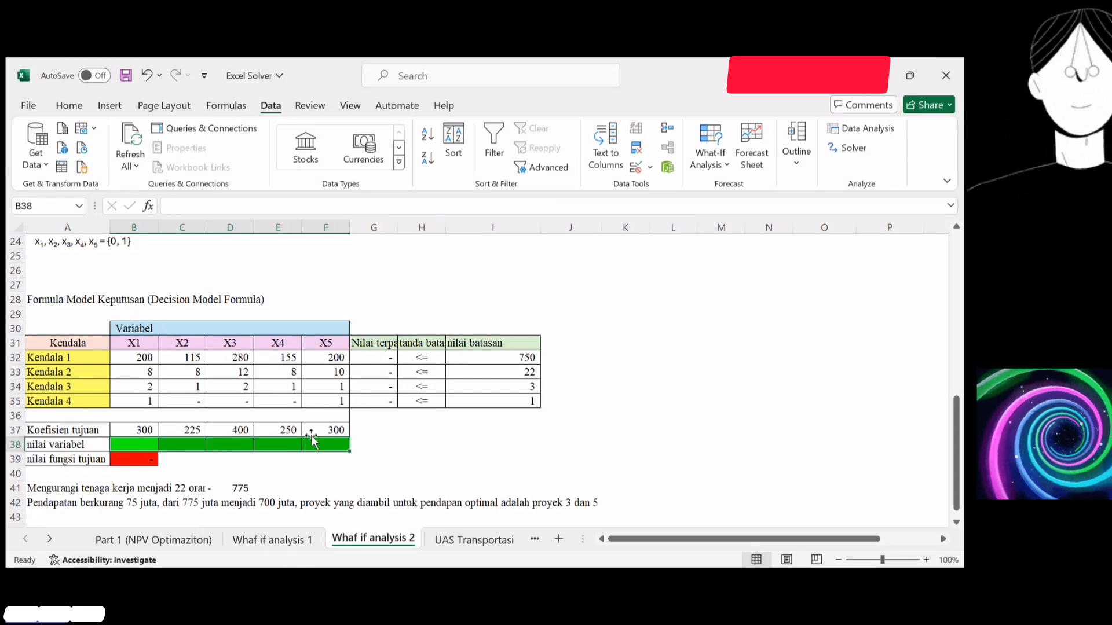
Step: Solve the Whaf if analysis 2 model with Solver using the Kendala 2 and 3 limits in I33:I34, and keep the solution
{"action": "left_click", "coordinate": [511, 373]}
{"action": "left_click", "coordinate": [513, 388]}
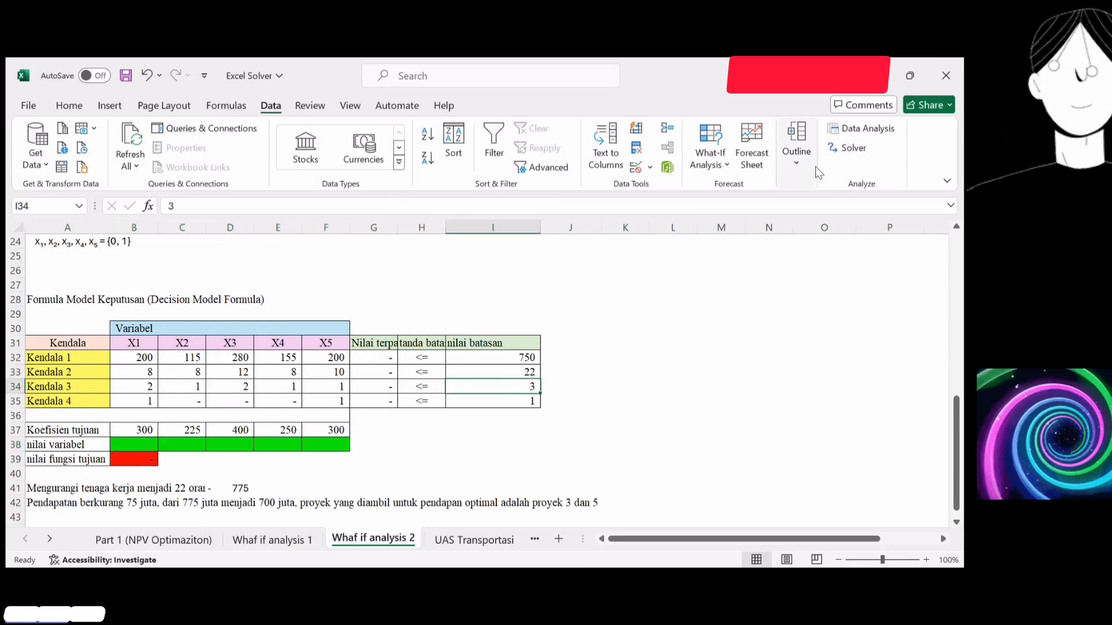
{"action": "left_click", "coordinate": [843, 149]}
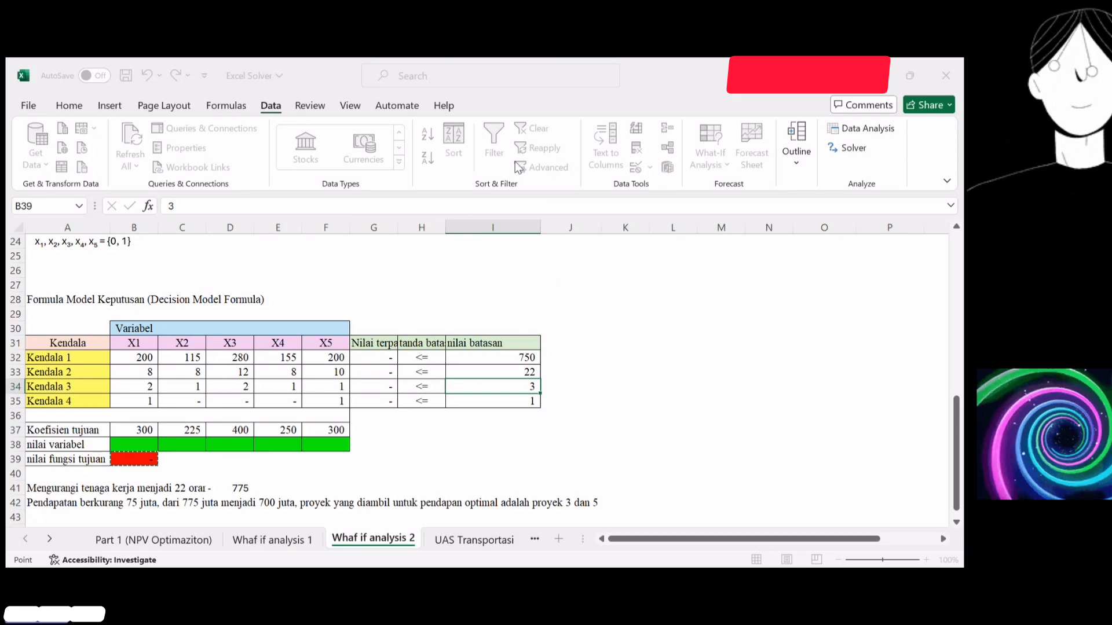
{"action": "left_click", "coordinate": [509, 124]}
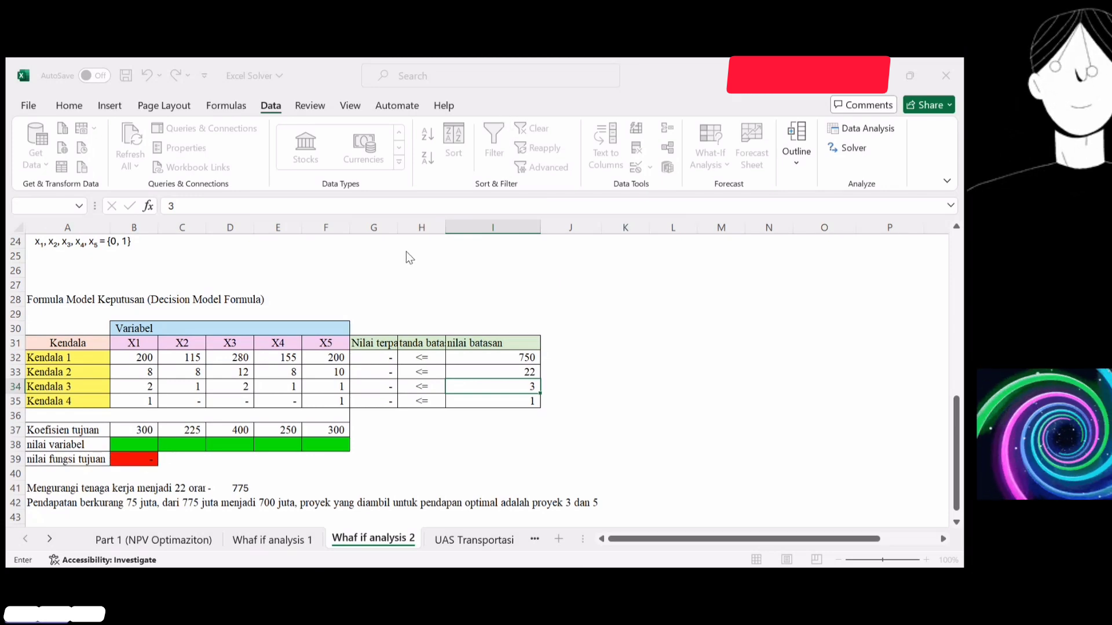
{"action": "left_click", "coordinate": [564, 478]}
{"action": "key", "text": "Return"}
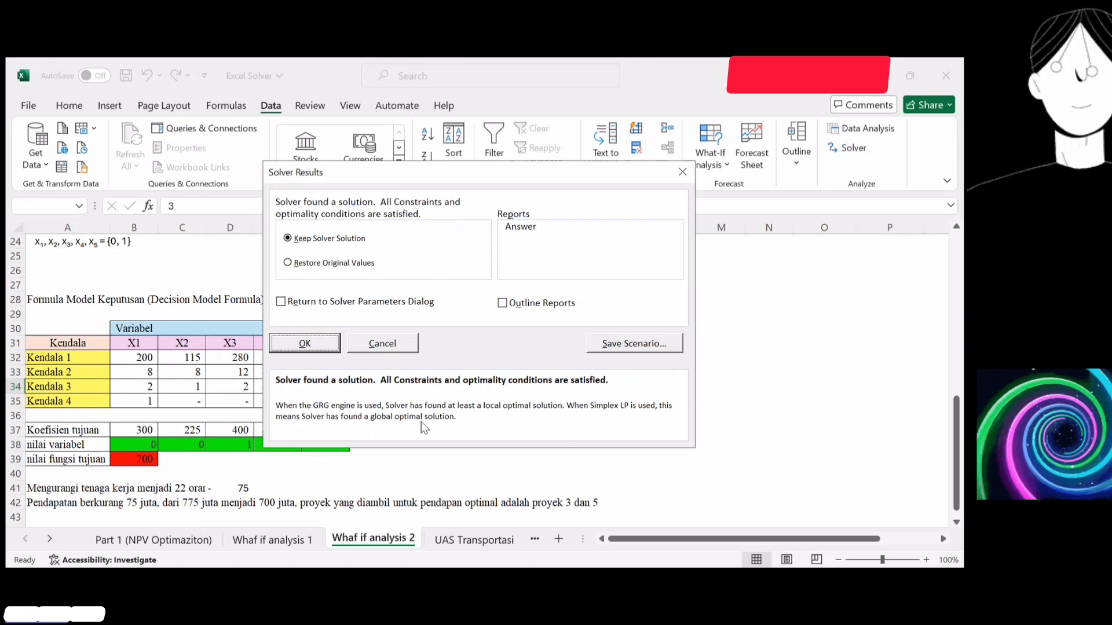
{"action": "left_click", "coordinate": [305, 344]}
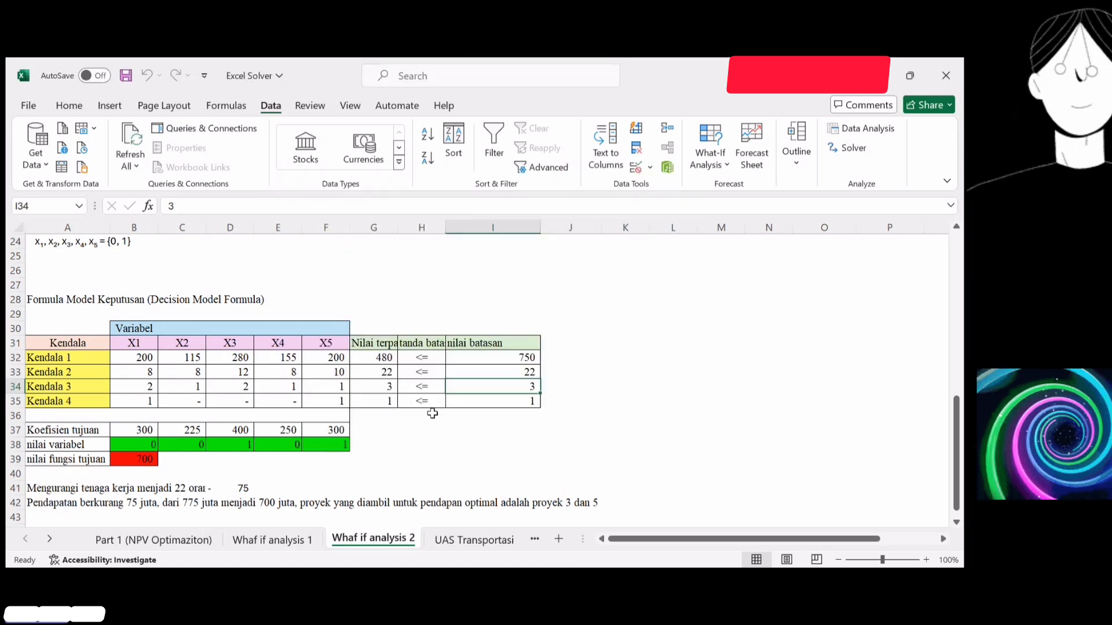
Step: Review the Kendala 2 and Kendala 3 limits in I33 and I34 against the solved constraint values
{"action": "left_click", "coordinate": [523, 373]}
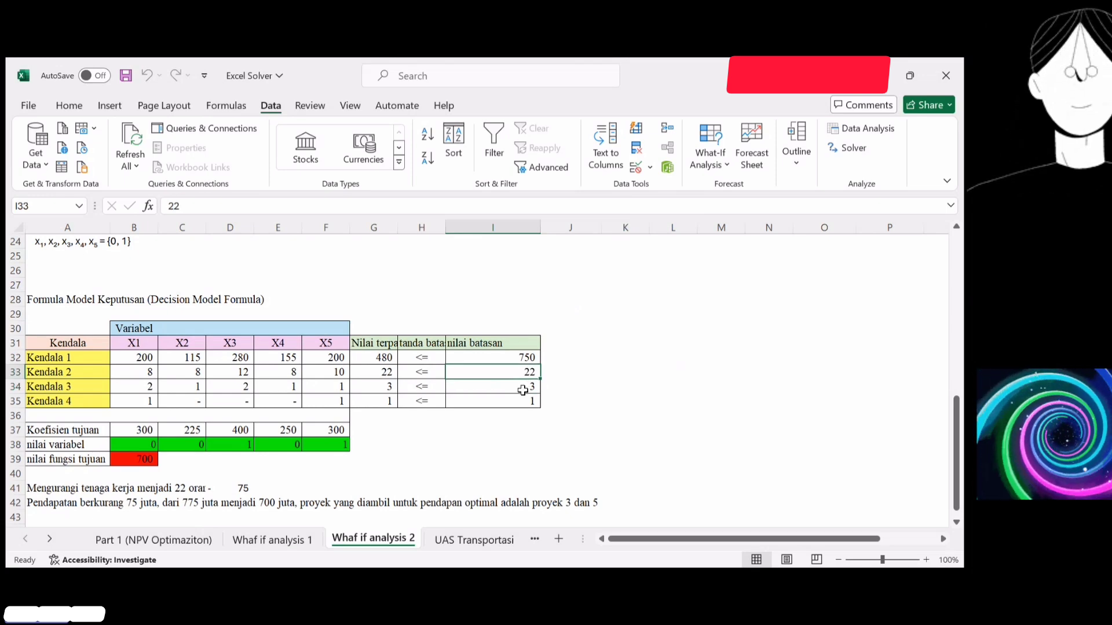
{"action": "left_click", "coordinate": [523, 388]}
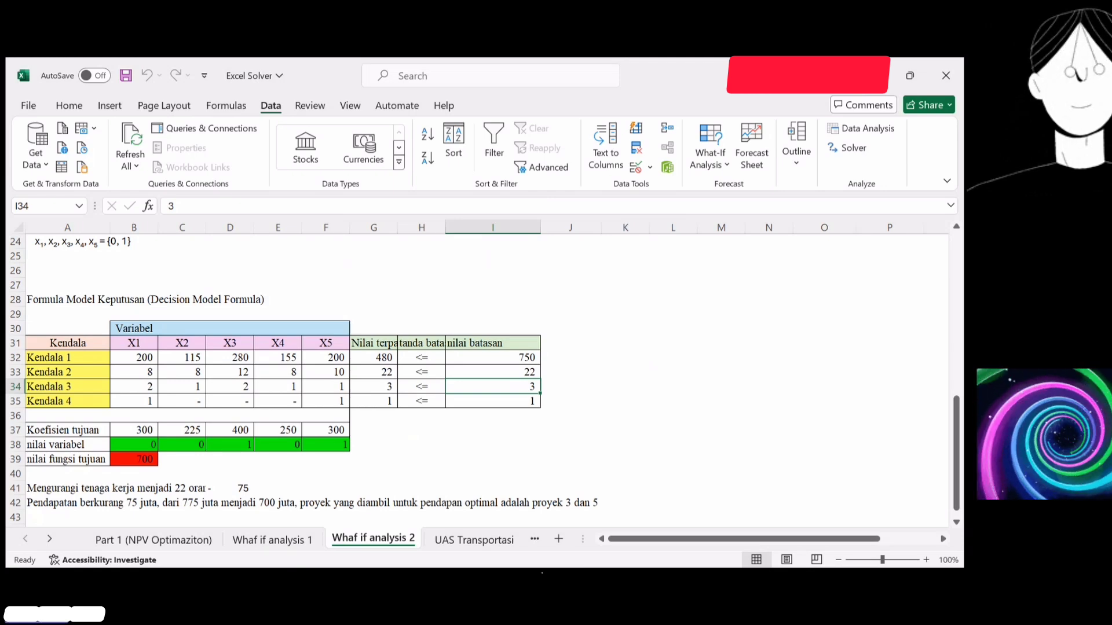
{"action": "left_click", "coordinate": [542, 574]}
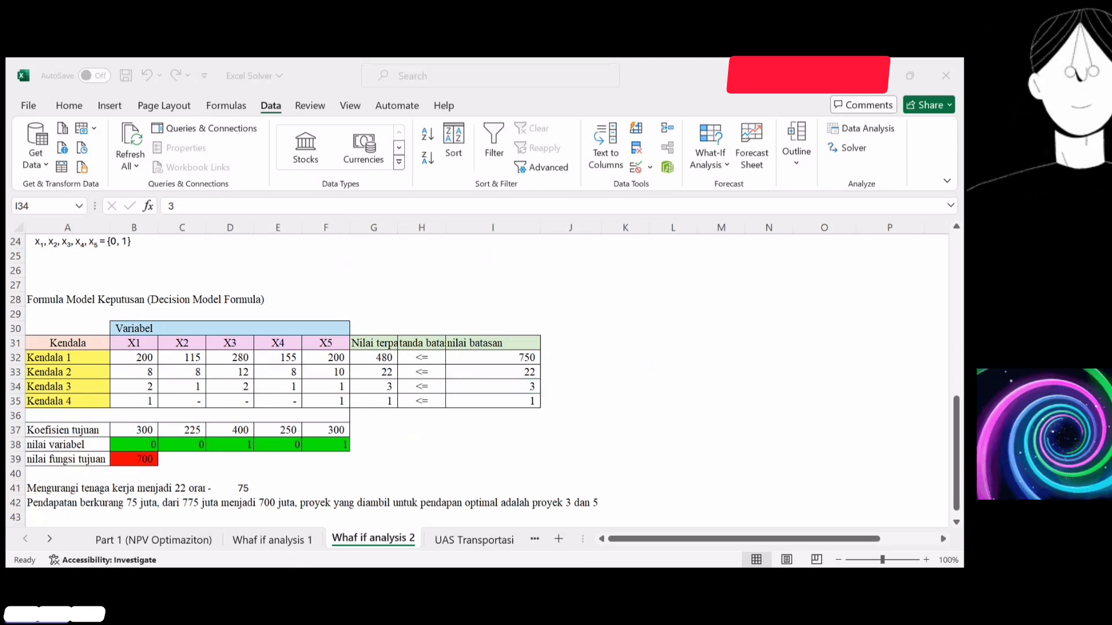
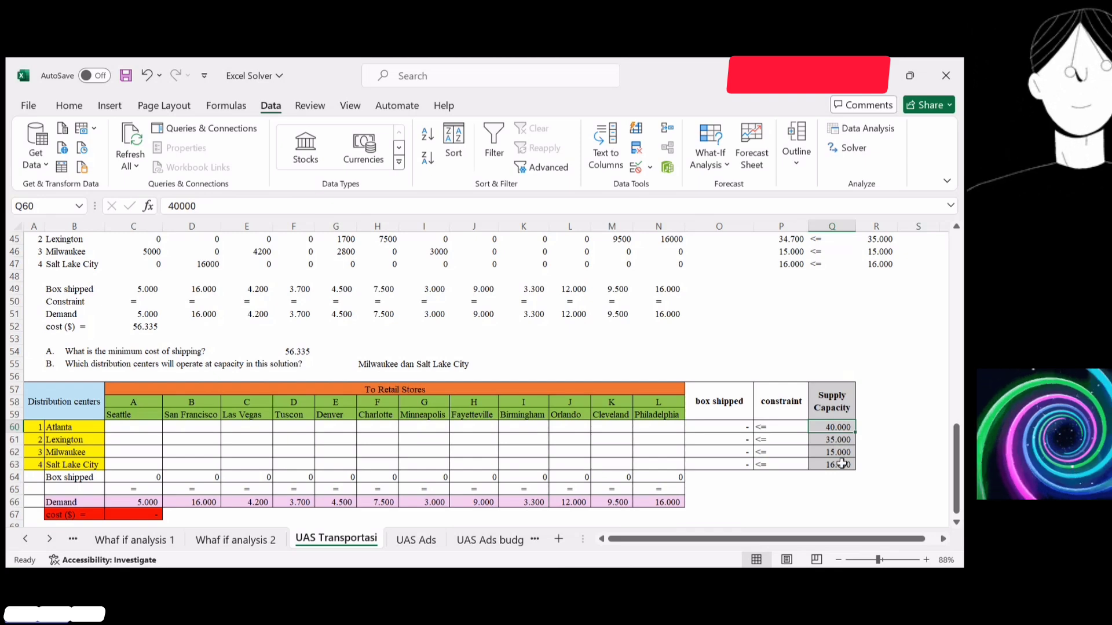
Step: On the UAS Transportasi sheet, compare the box shipped totals in O60:O63 with the supply capacities in Q60:Q63
{"action": "left_click", "coordinate": [708, 428]}
{"action": "left_click_drag", "start_coordinate": [708, 429], "coordinate": [712, 461]}
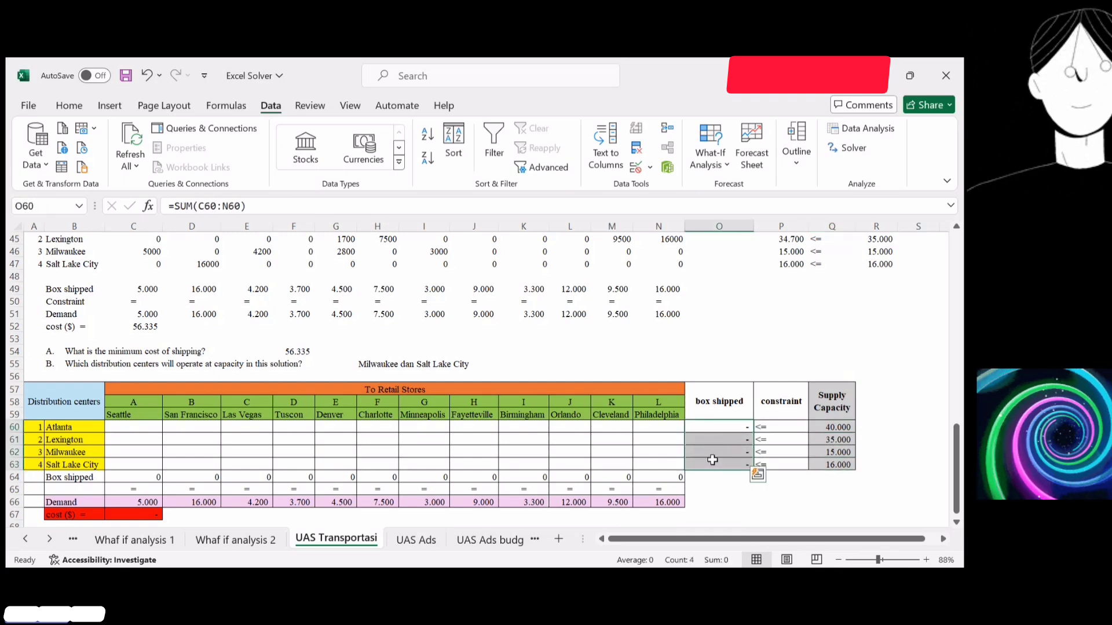
{"action": "left_click_drag", "start_coordinate": [842, 427], "coordinate": [857, 468]}
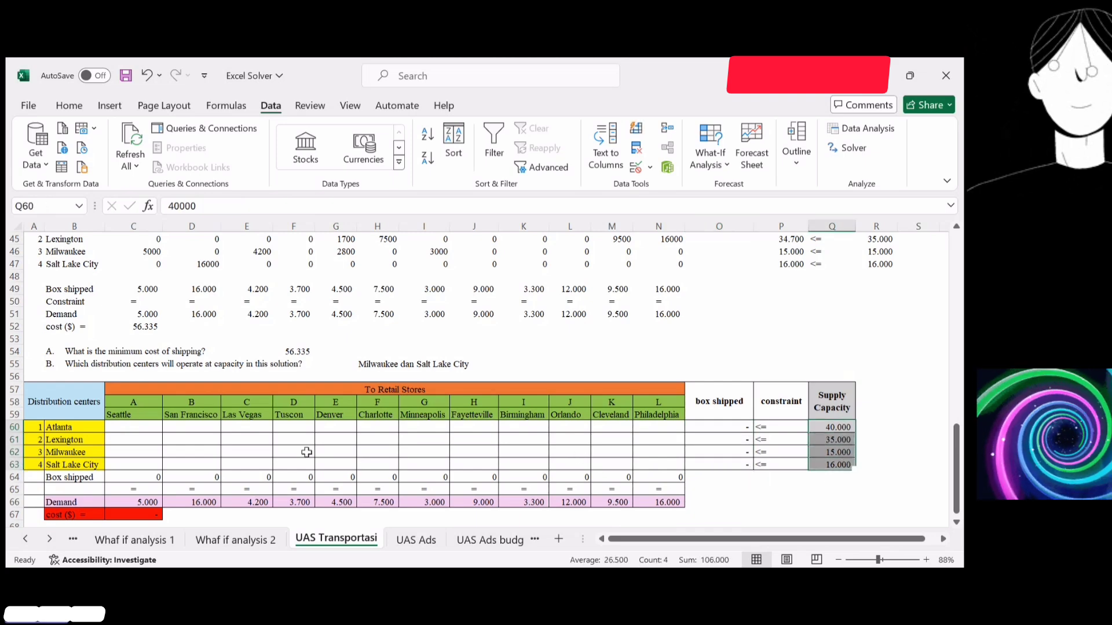
Step: Examine the Seattle column: the Box shipped sum in C64, its shipment cells C60:C63, and the demand in C66
{"action": "left_click", "coordinate": [142, 488]}
{"action": "left_click", "coordinate": [143, 476]}
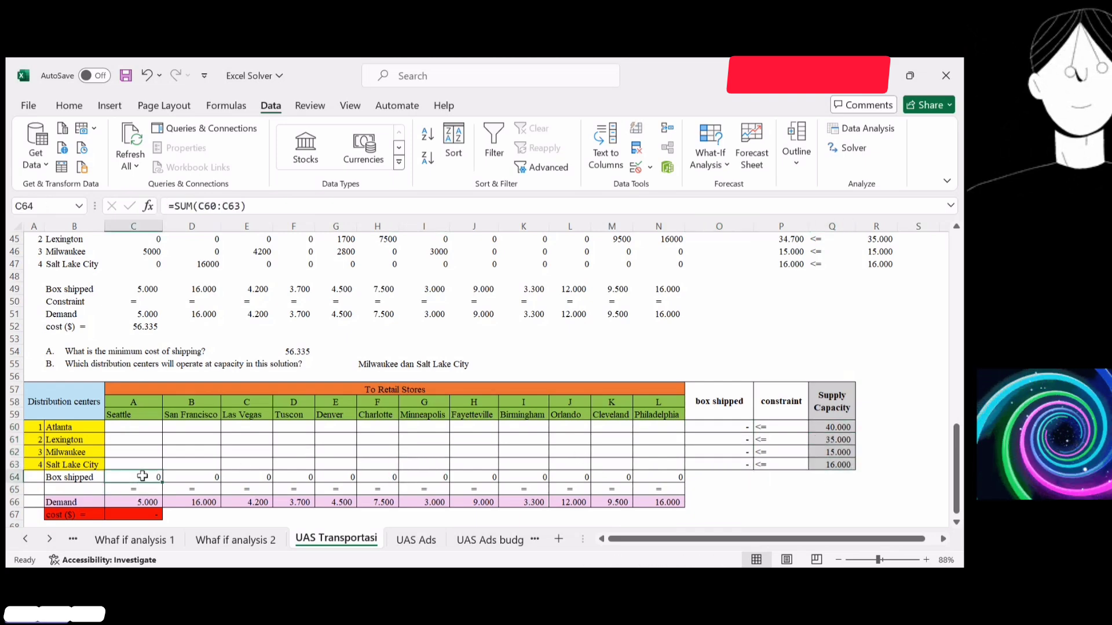
{"action": "left_click", "coordinate": [140, 427]}
{"action": "left_click_drag", "start_coordinate": [139, 427], "coordinate": [143, 460]}
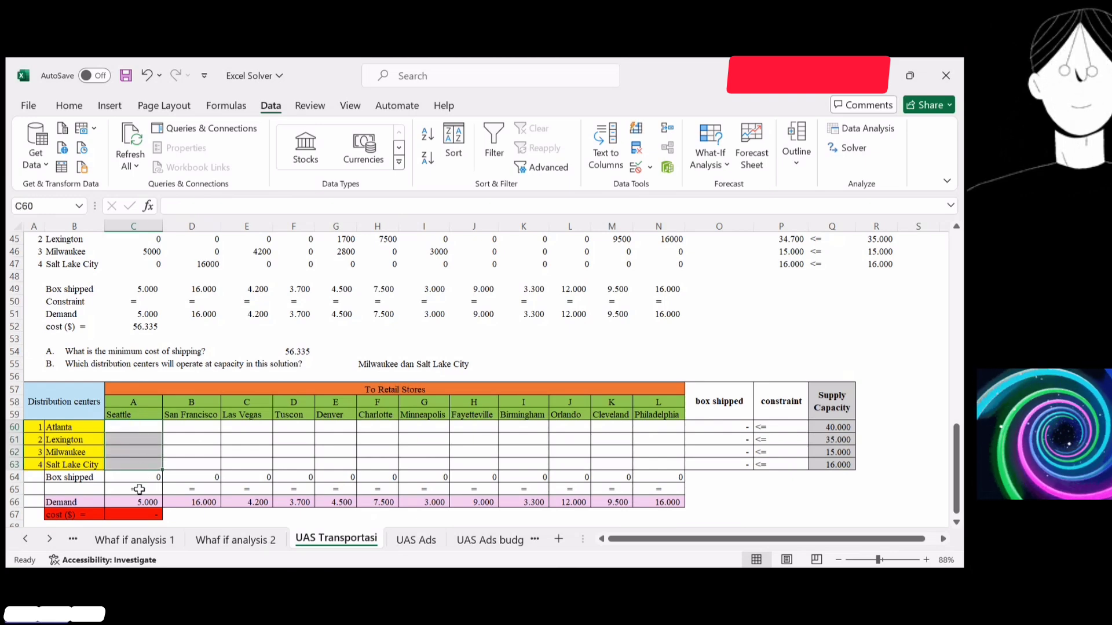
{"action": "left_click", "coordinate": [139, 502]}
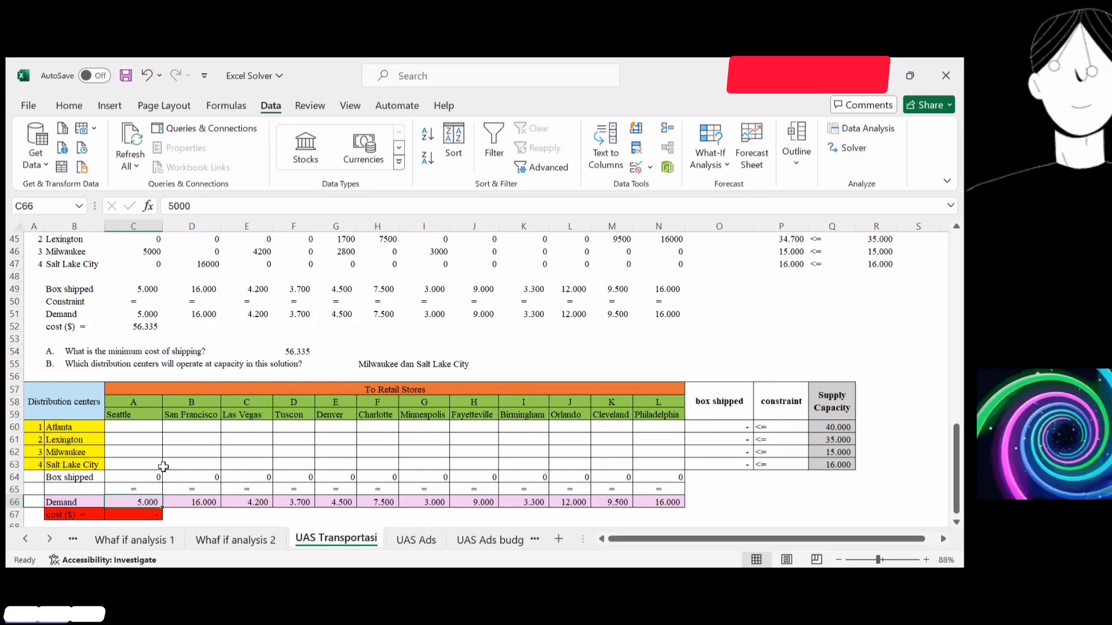
Step: Examine the San Francisco shipment cells D60:D63 and the Box shipped sum formulas across row 64 through N64
{"action": "left_click", "coordinate": [200, 432]}
{"action": "left_click_drag", "start_coordinate": [199, 431], "coordinate": [202, 466]}
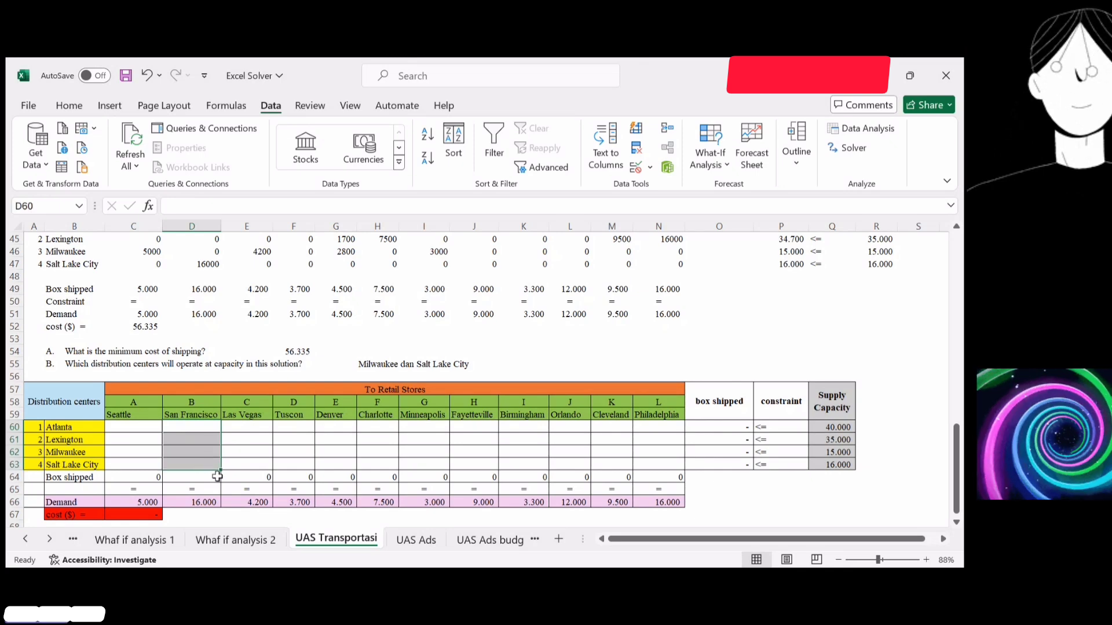
{"action": "left_click", "coordinate": [217, 476]}
{"action": "key", "text": "Right"}
{"action": "key", "text": "Right"}
{"action": "key", "text": "Right"}
{"action": "key", "text": "Right"}
{"action": "key", "text": "Right"}
{"action": "key", "text": "Right"}
{"action": "key", "text": "Right"}
{"action": "key", "text": "Right"}
{"action": "key", "text": "Right"}
{"action": "key", "text": "Right"}
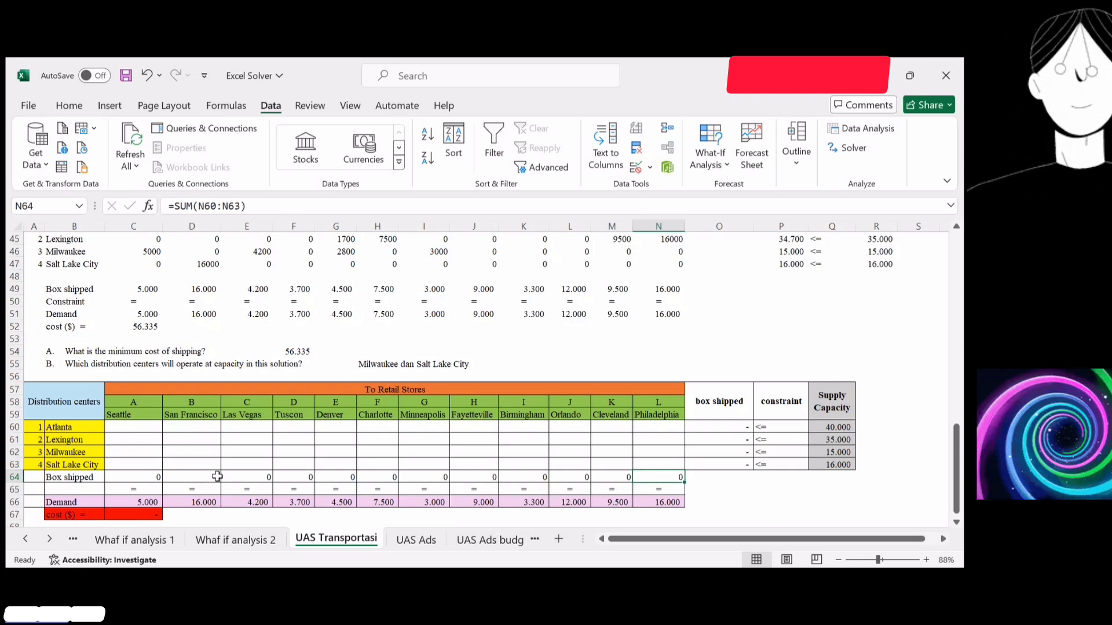
Step: Examine the Philadelphia shipment cells N60:N63 and the demand in N66
{"action": "left_click", "coordinate": [662, 427]}
{"action": "left_click_drag", "start_coordinate": [662, 428], "coordinate": [662, 463]}
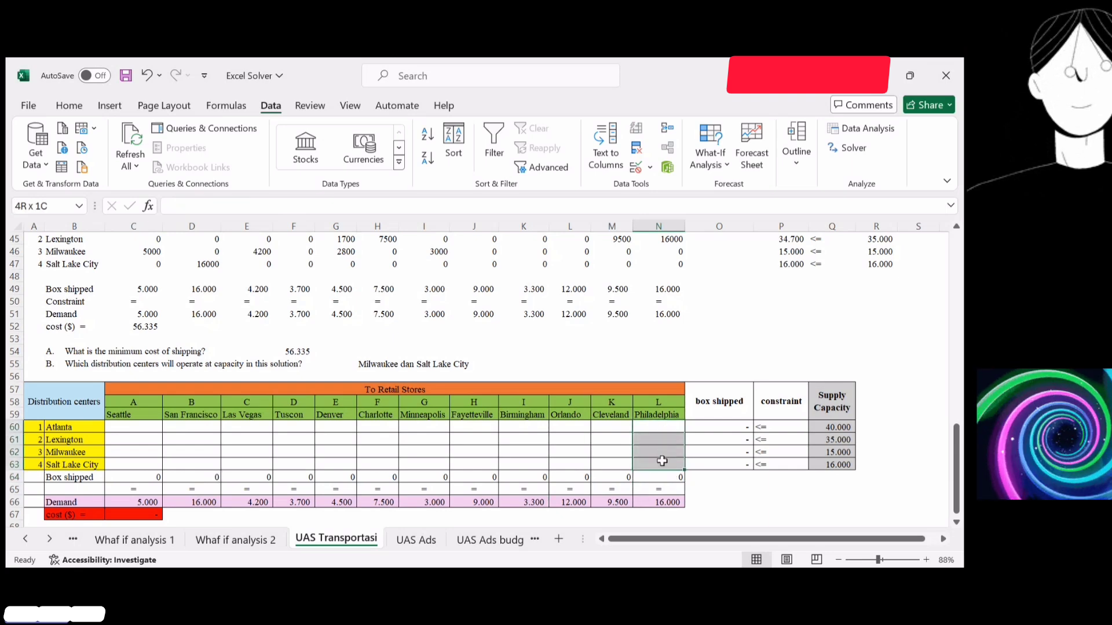
{"action": "left_click", "coordinate": [662, 502]}
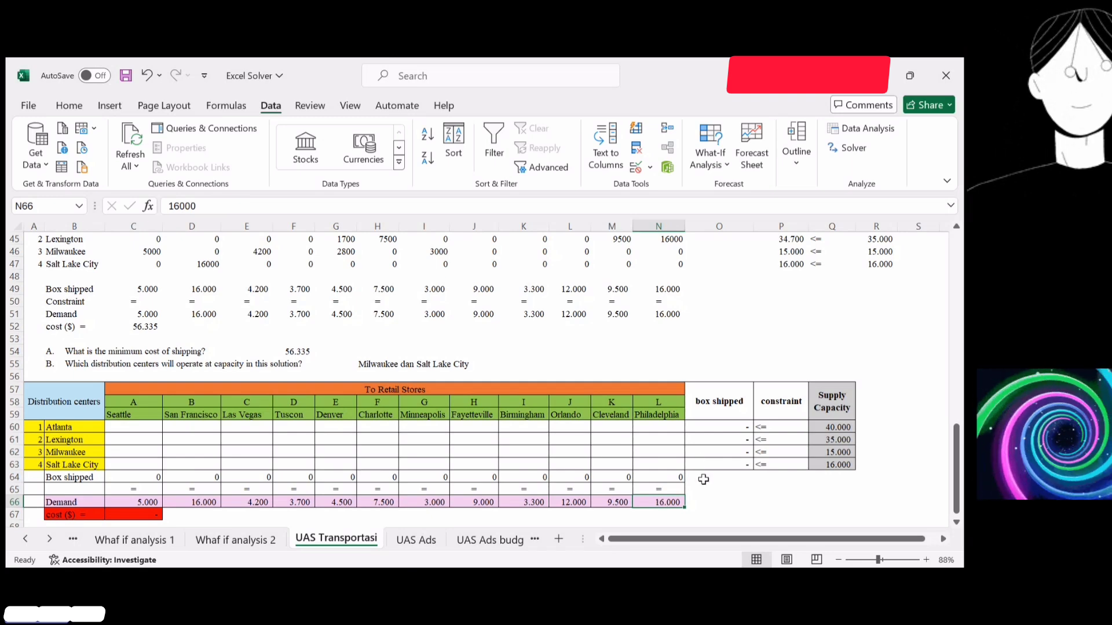
{"action": "key", "text": "Down"}
{"action": "key", "text": "Down"}
{"action": "key", "text": "Down"}
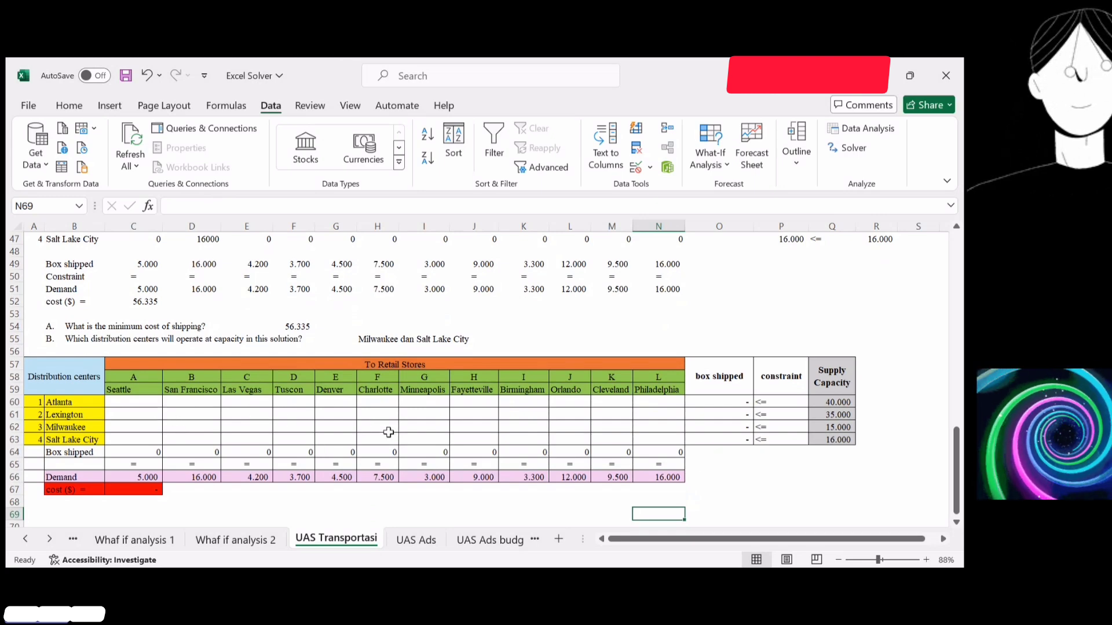
{"action": "left_click", "coordinate": [855, 149]}
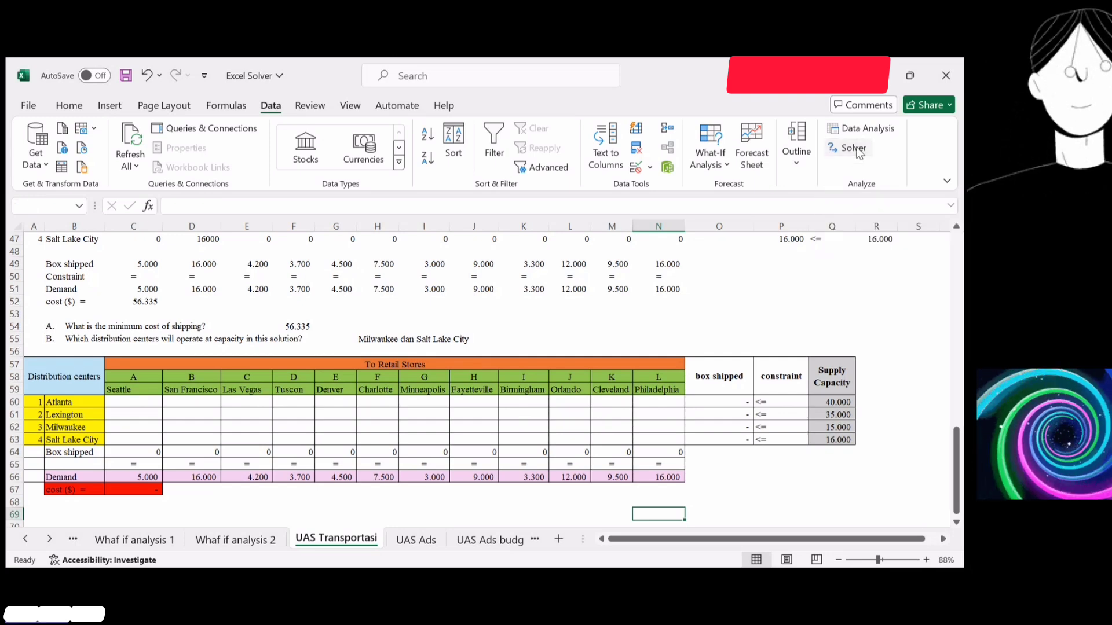
{"action": "left_click", "coordinate": [488, 118]}
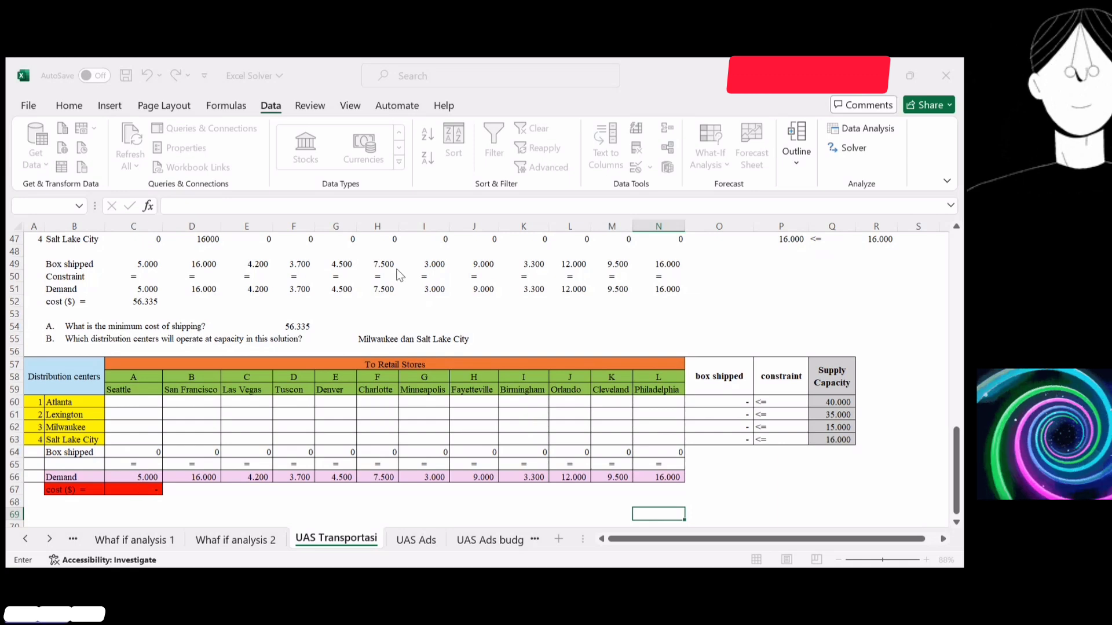
{"action": "left_click", "coordinate": [674, 88]}
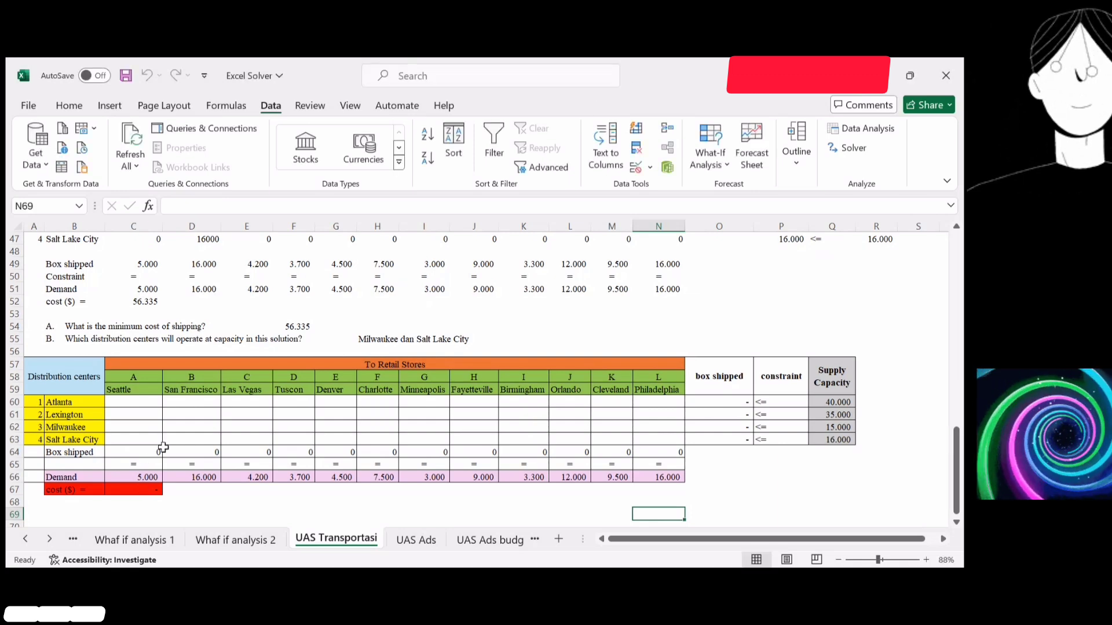
Step: Inspect the SUMPRODUCT cost formula in C67 and the cell ranges it references
{"action": "left_click", "coordinate": [152, 487]}
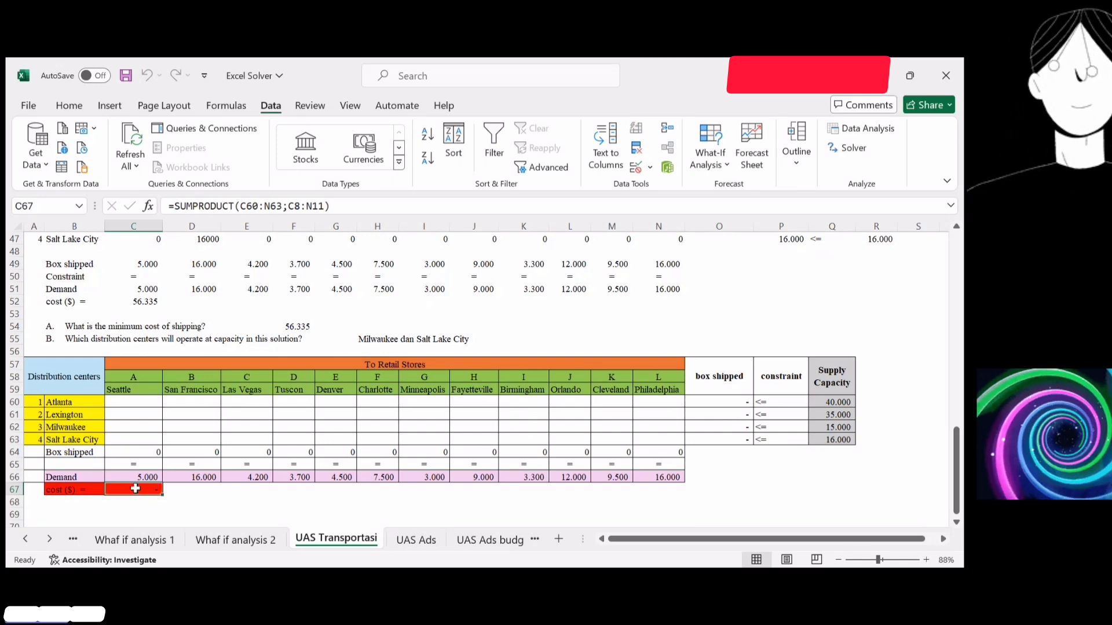
{"action": "double_click", "coordinate": [135, 488]}
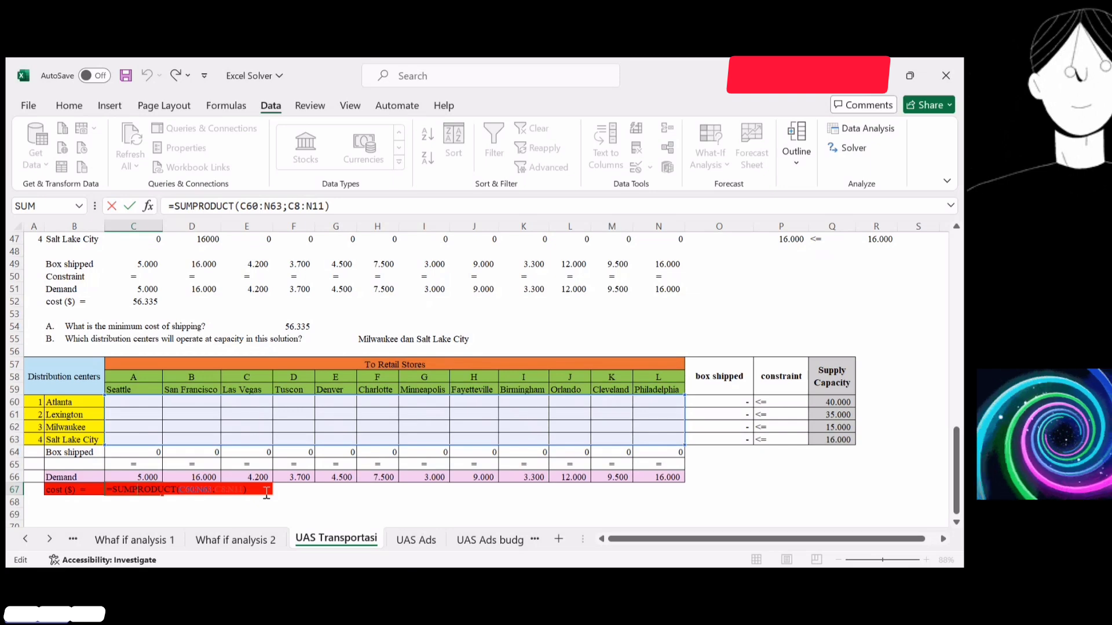
{"action": "key", "text": "Return"}
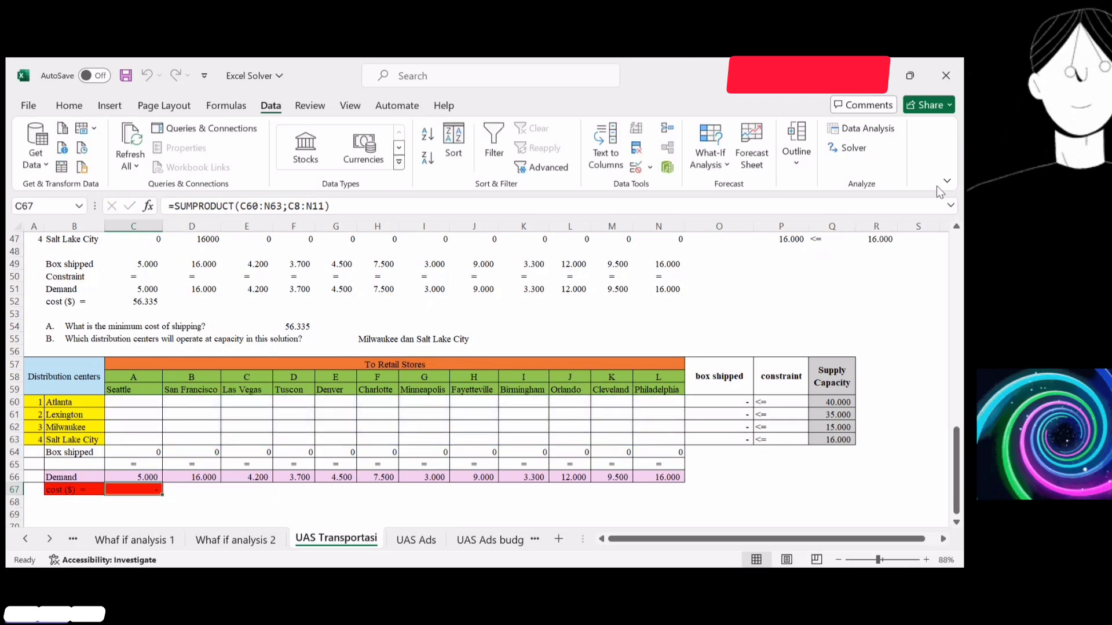
Step: In Solver, check the variable, supply and demand ranges, minimize the cost in C67 by changing C60:N63 with Simplex LP, and keep the solution
{"action": "left_click", "coordinate": [847, 149]}
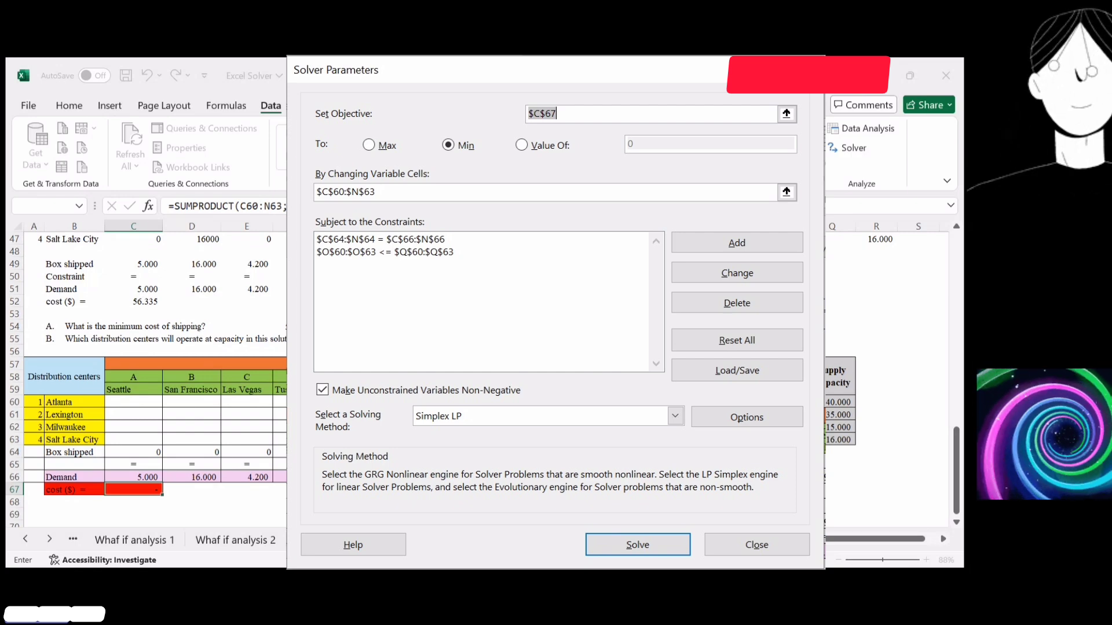
{"action": "left_click_drag", "start_coordinate": [143, 399], "coordinate": [284, 443]}
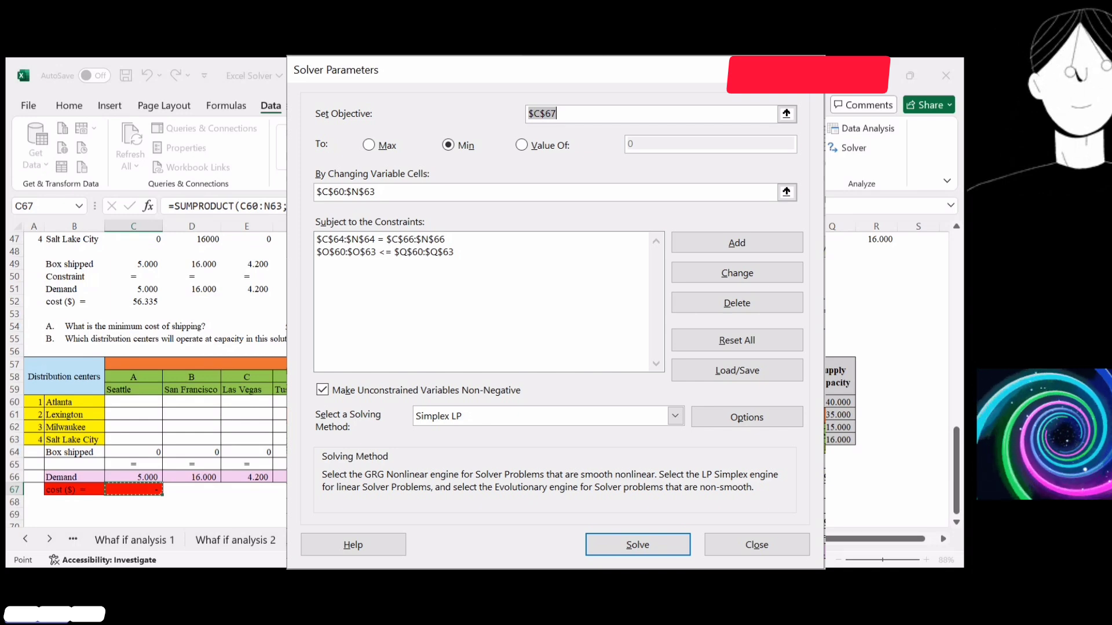
{"action": "key", "text": "Return"}
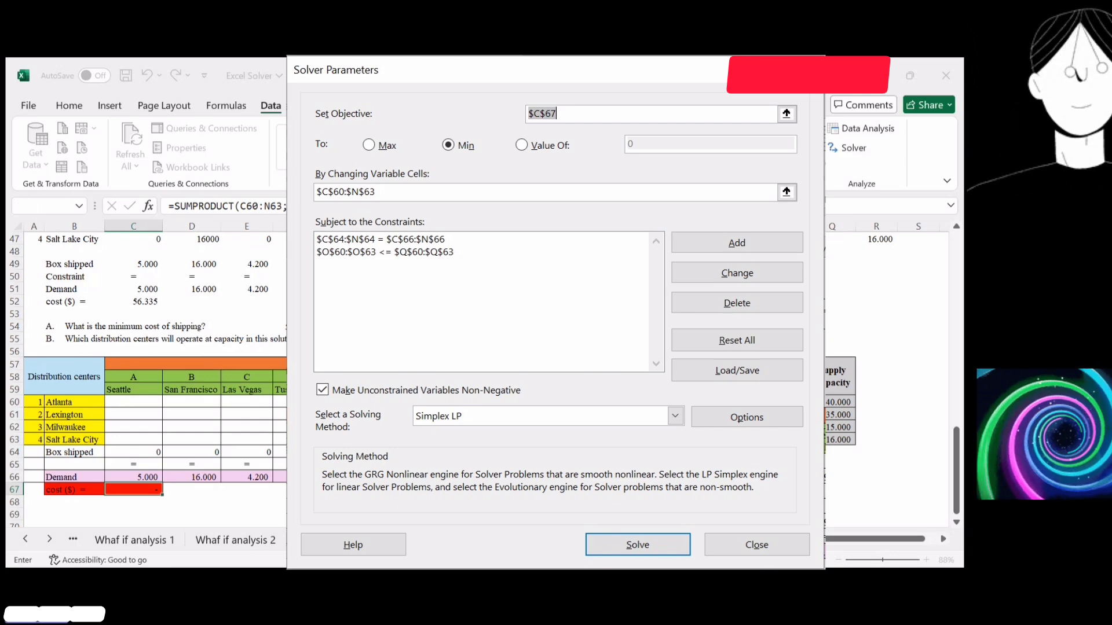
{"action": "left_click_drag", "start_coordinate": [838, 402], "coordinate": [838, 439]}
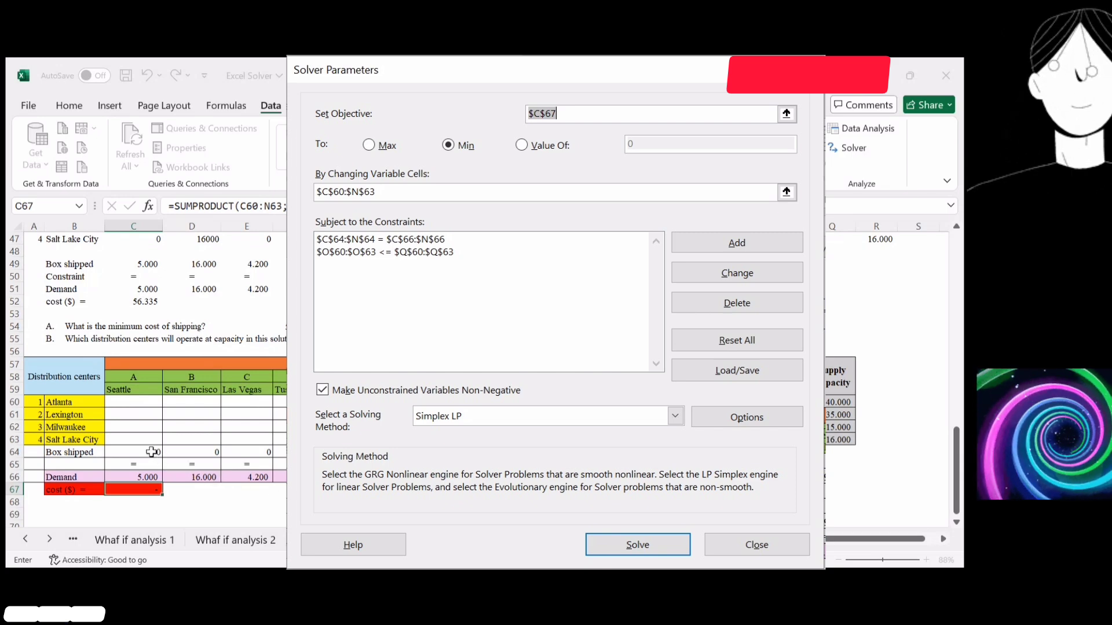
{"action": "left_click_drag", "start_coordinate": [152, 452], "coordinate": [695, 453]}
{"action": "left_click", "coordinate": [149, 475]}
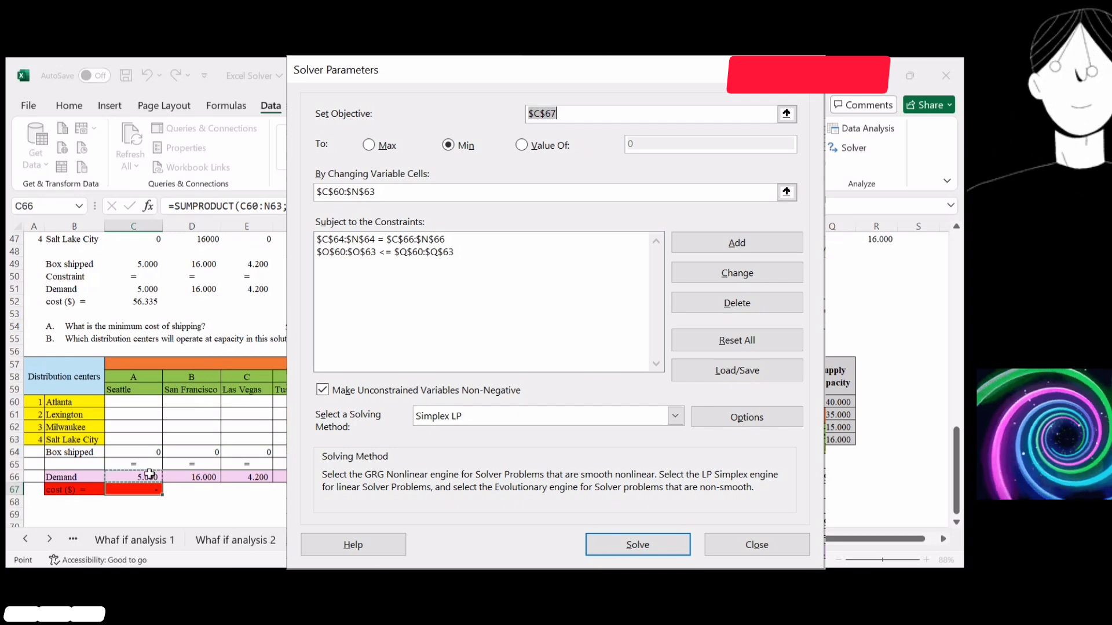
{"action": "left_click_drag", "start_coordinate": [149, 475], "coordinate": [278, 476]}
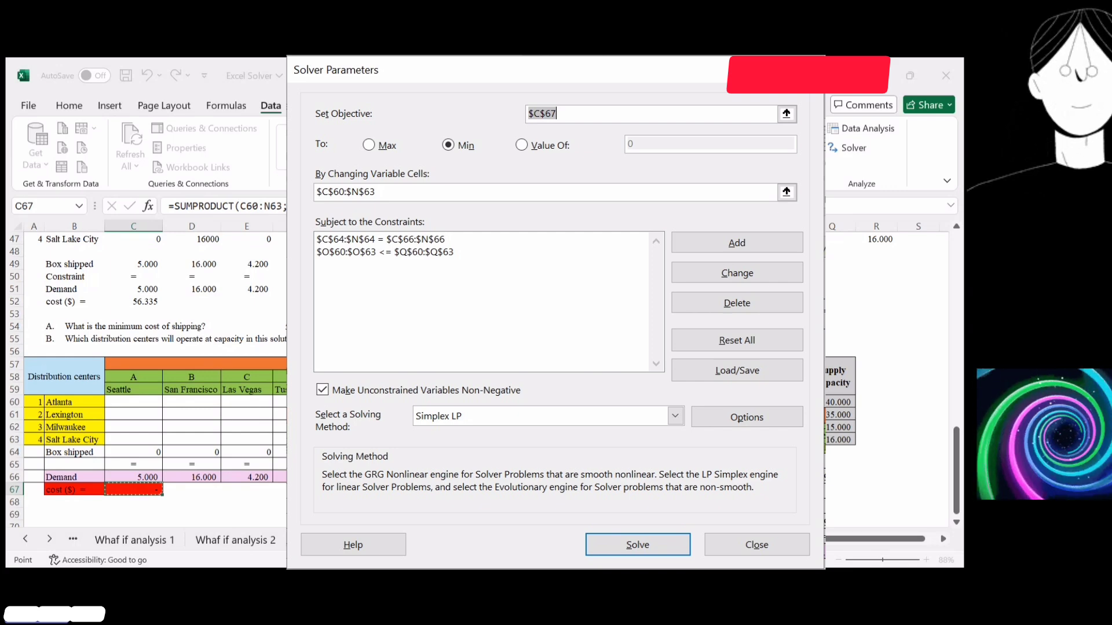
{"action": "key", "text": "Return"}
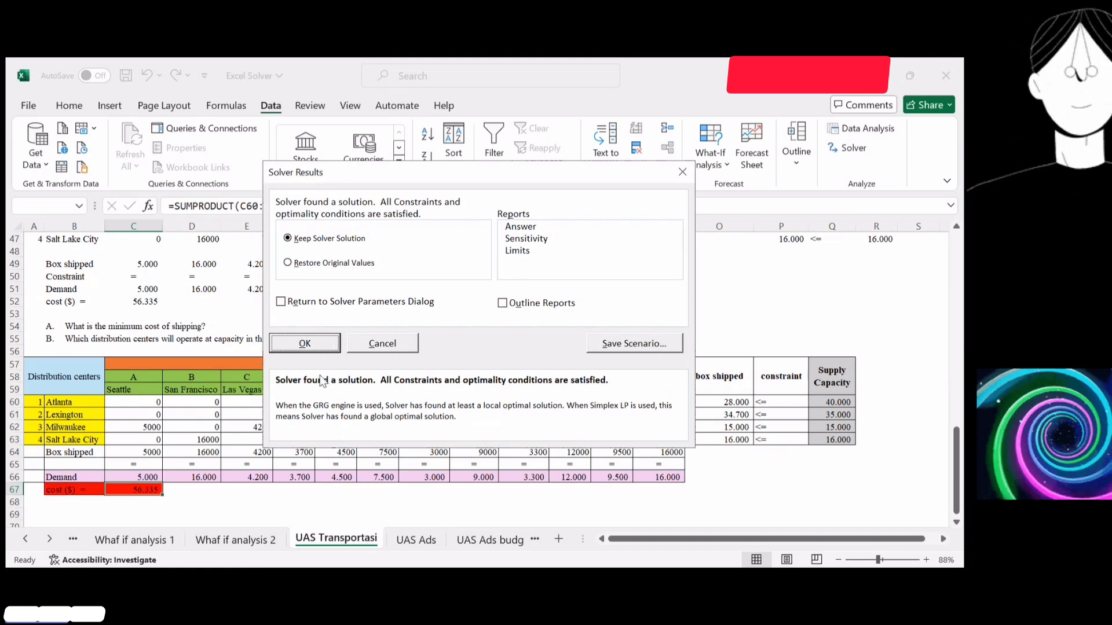
{"action": "left_click", "coordinate": [307, 346]}
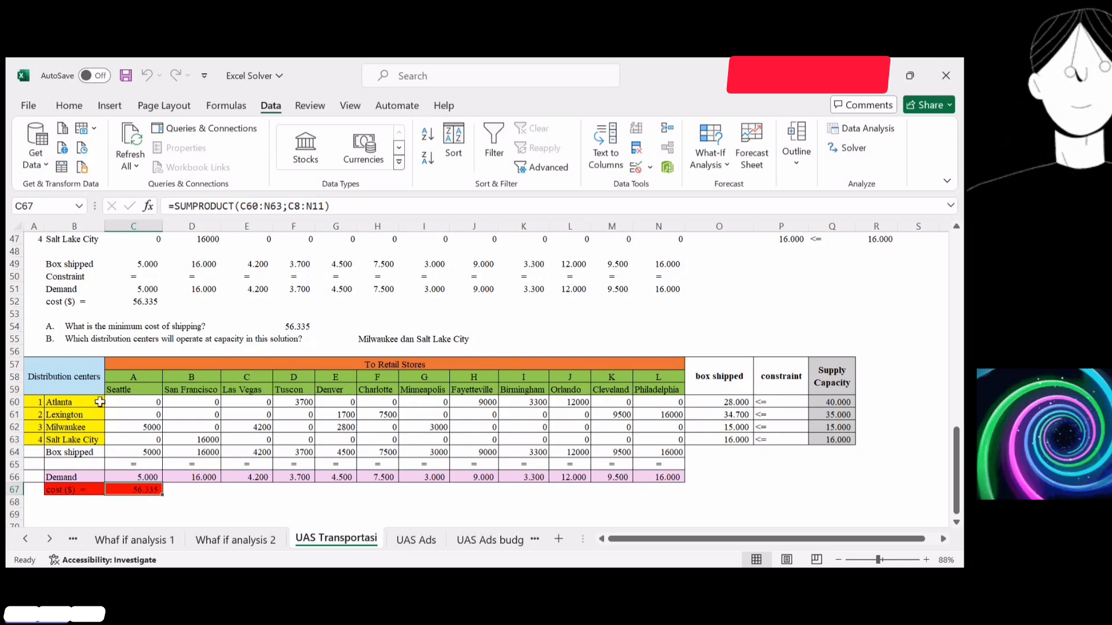
Step: Examine Atlanta's shipment cells in row 60, from Tuscon in F60 through Fayetteville in J60
{"action": "left_click", "coordinate": [77, 402]}
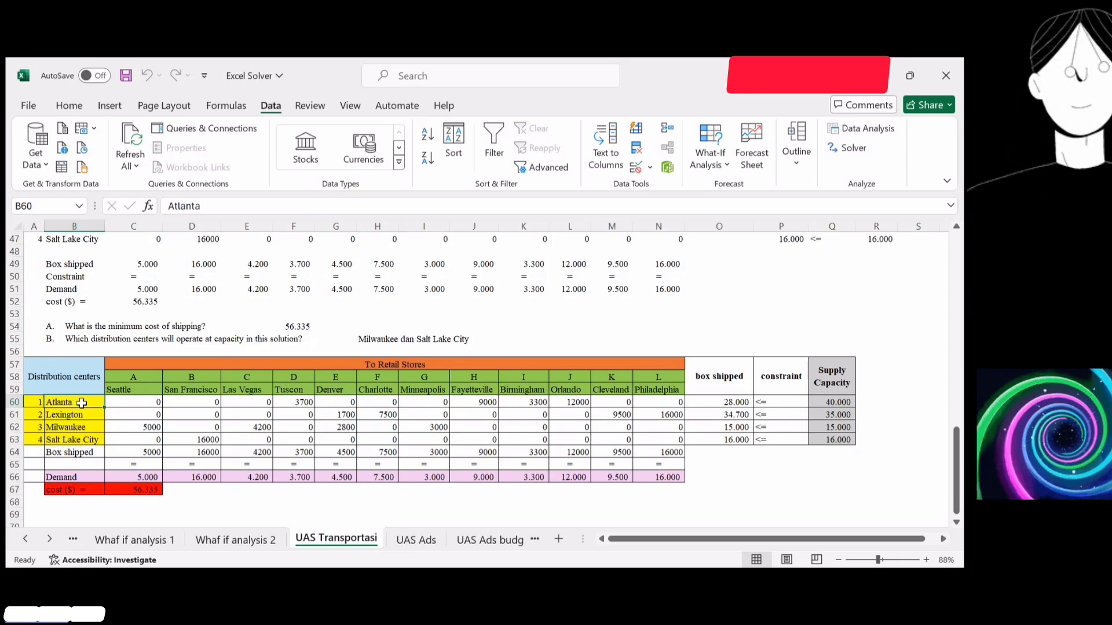
{"action": "left_click", "coordinate": [293, 404]}
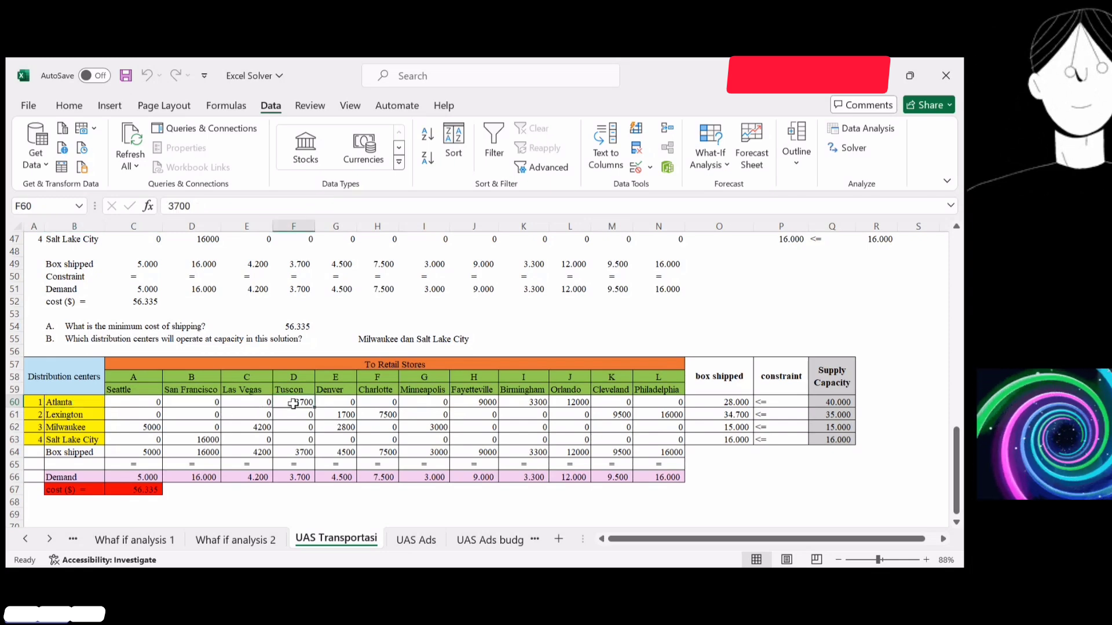
{"action": "left_click", "coordinate": [347, 404]}
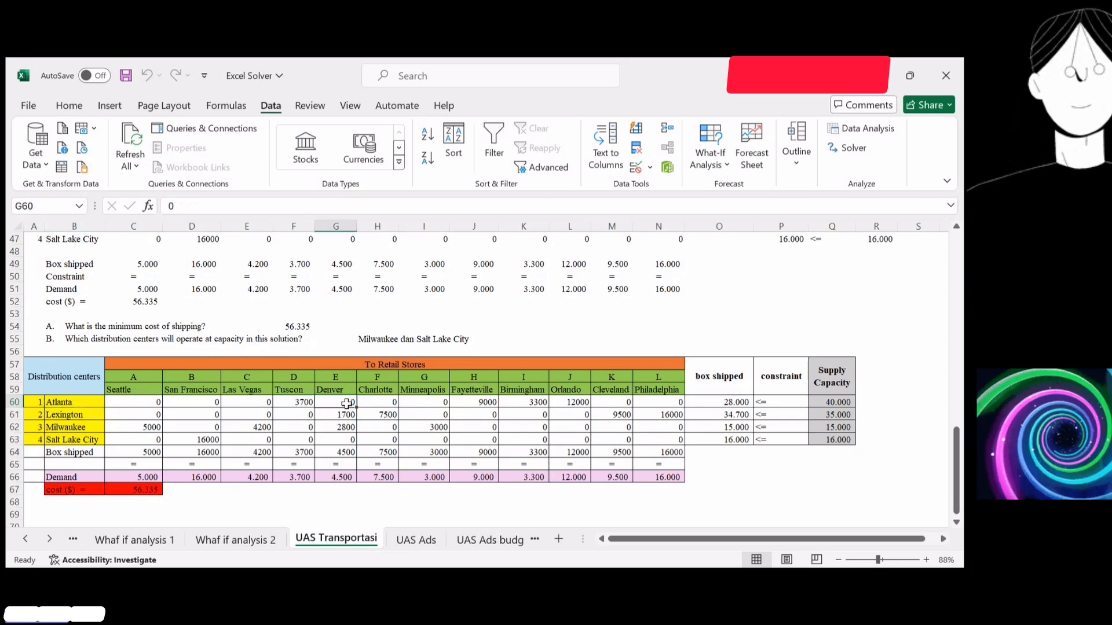
{"action": "left_click", "coordinate": [388, 404]}
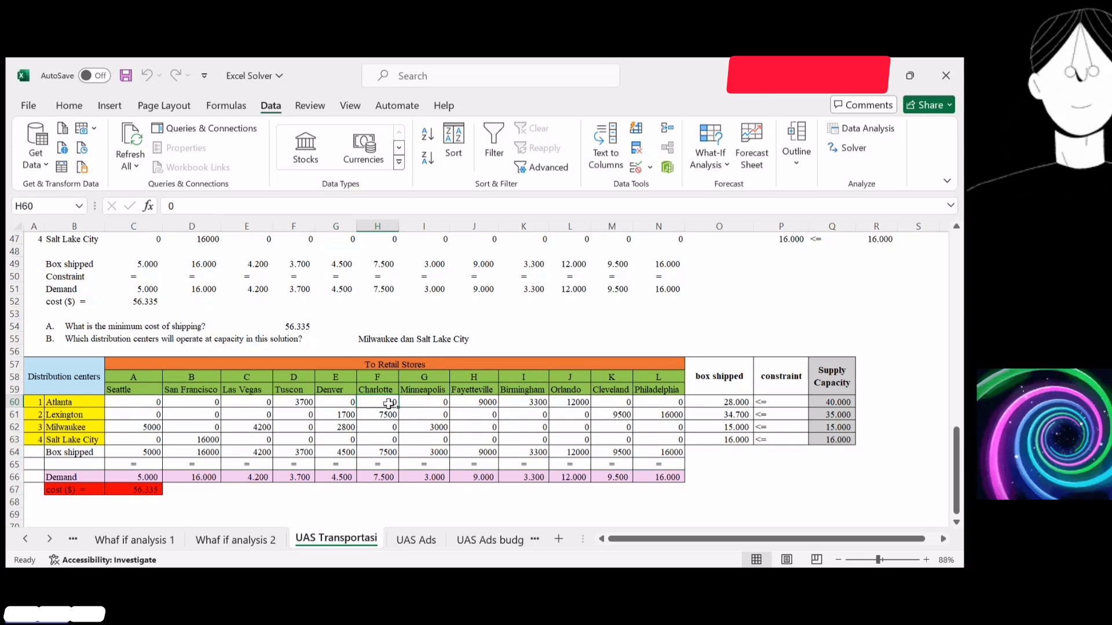
{"action": "left_click", "coordinate": [434, 405]}
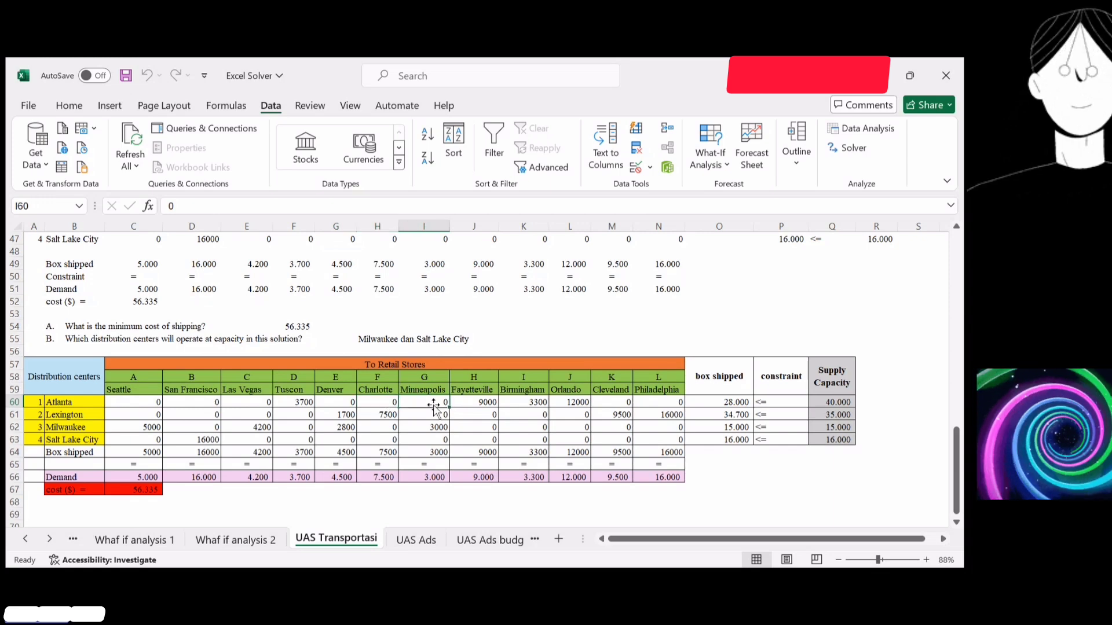
{"action": "left_click", "coordinate": [481, 403]}
Step: Check the Tuscon store header in F58 and compare Atlanta's shipments to Minneapolis in I60 and Fayetteville in J60
{"action": "left_click", "coordinate": [291, 377]}
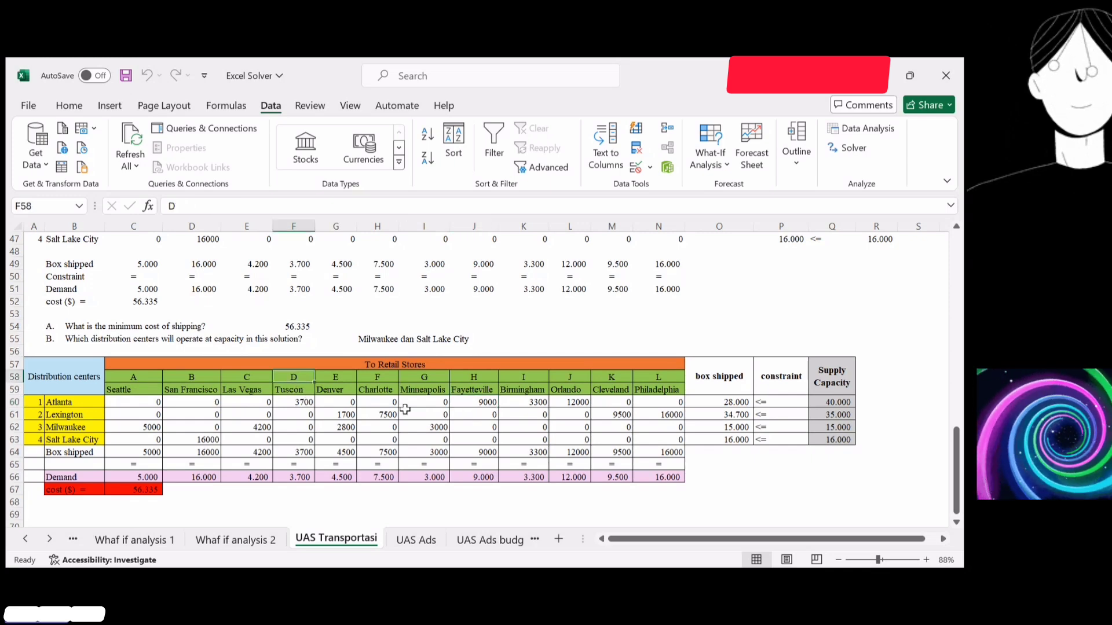
{"action": "left_click", "coordinate": [465, 400]}
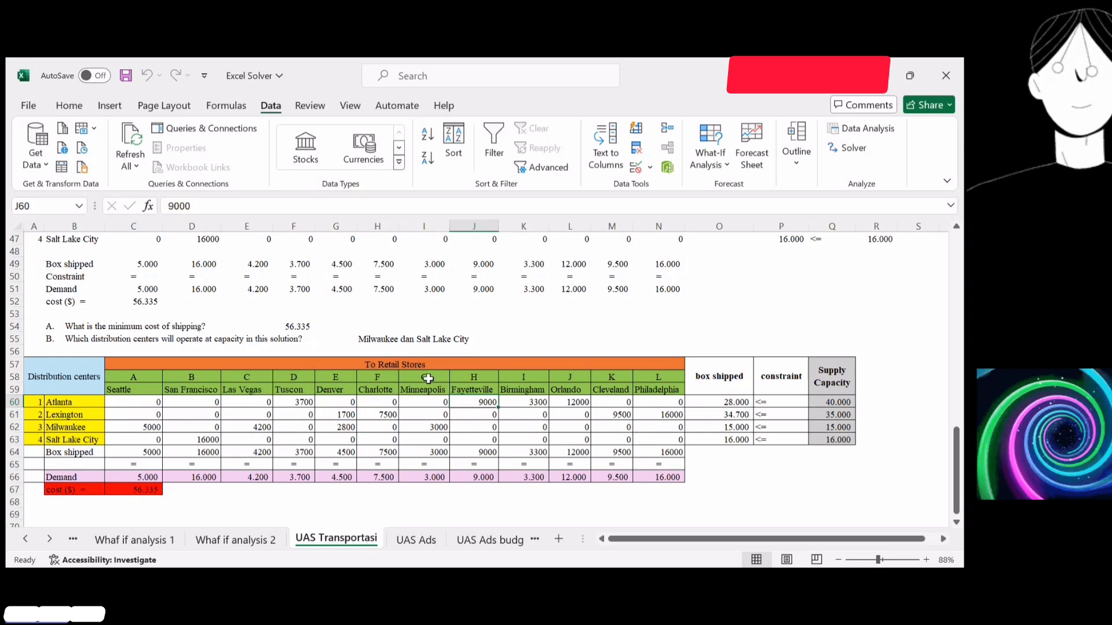
{"action": "left_click", "coordinate": [430, 400]}
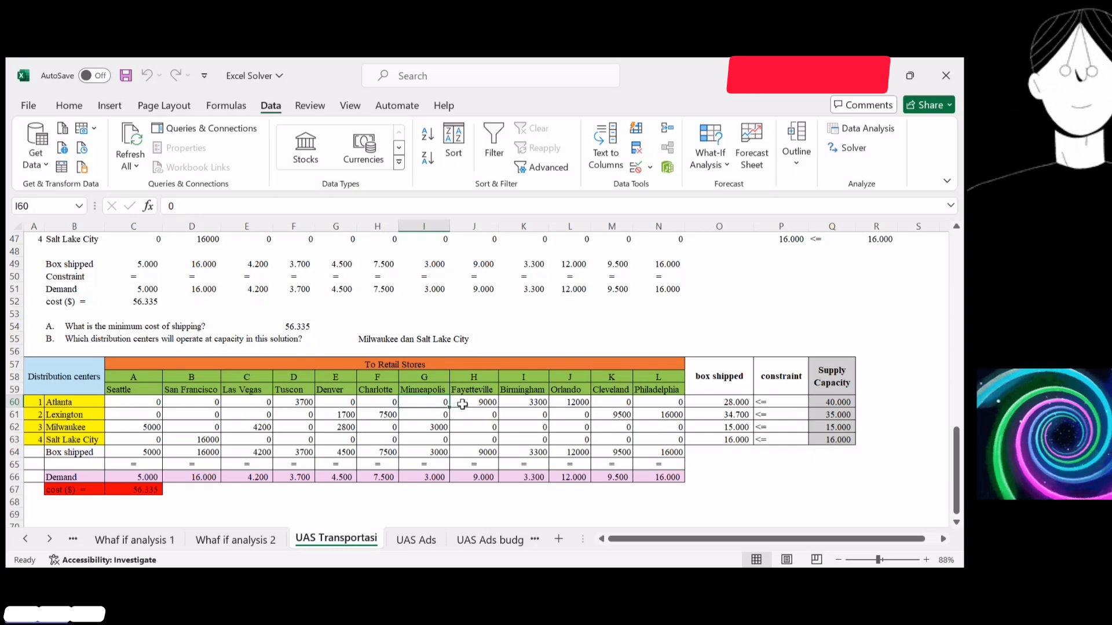
{"action": "left_click", "coordinate": [470, 404]}
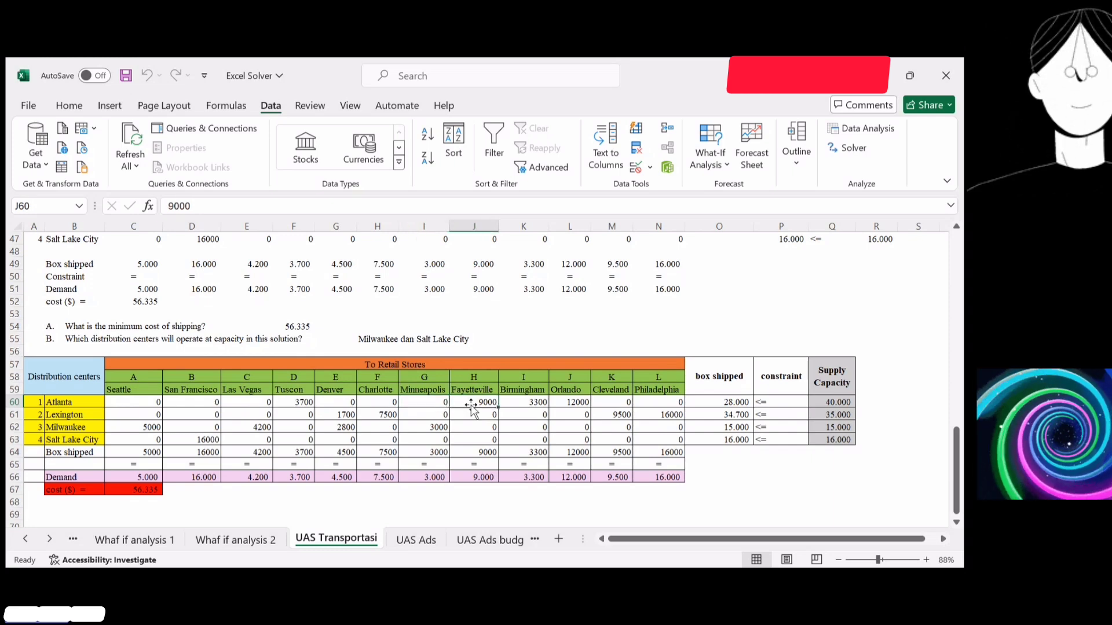
{"action": "left_click", "coordinate": [436, 404]}
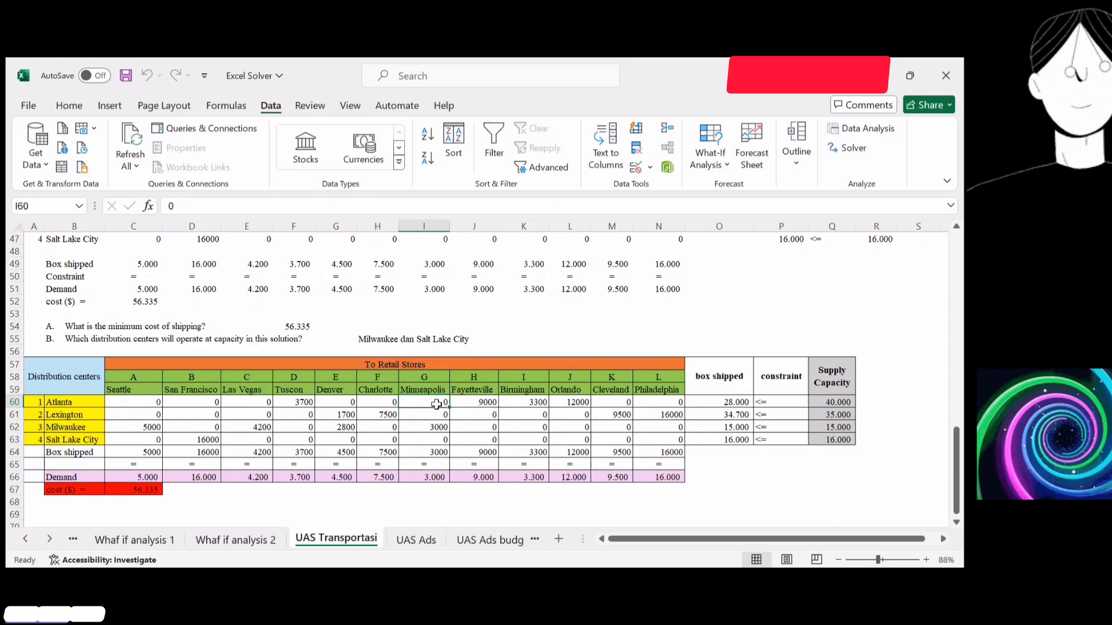
{"action": "left_click", "coordinate": [468, 403]}
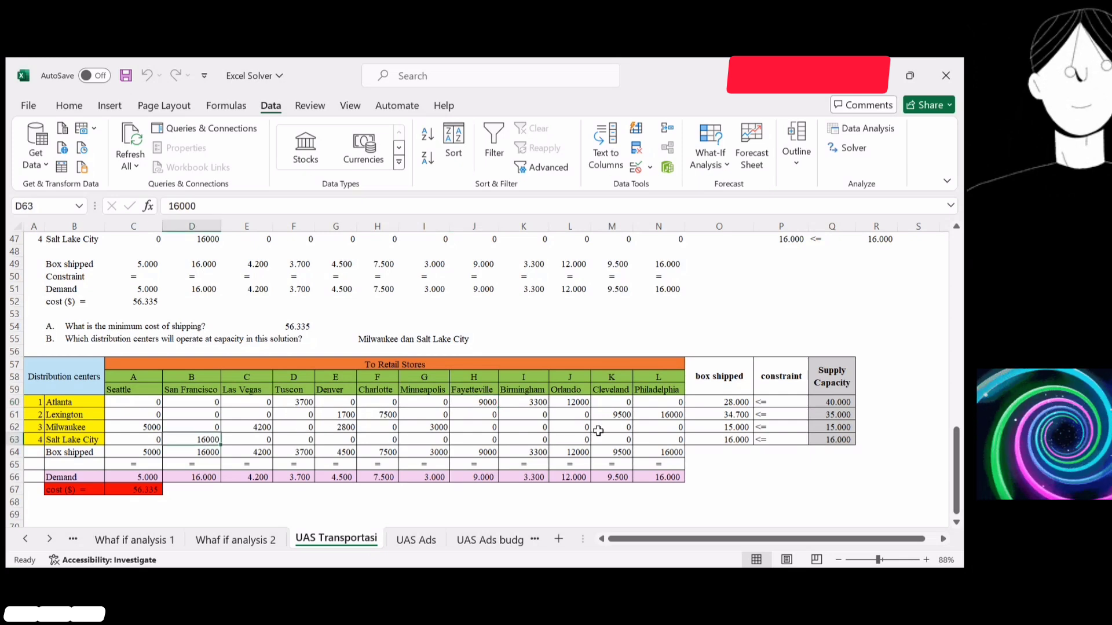
Step: Check the Salt Lake City shipment in D63 and compare boxes shipped with supply capacity for Milwaukee and Salt Lake City in O62:Q63
{"action": "left_click", "coordinate": [197, 440]}
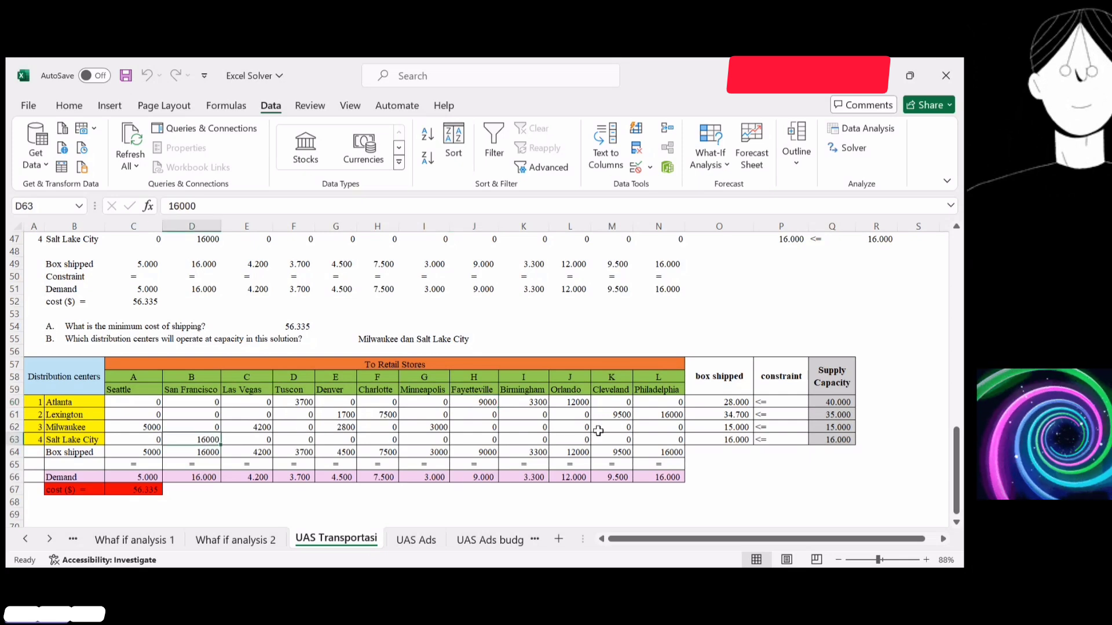
{"action": "left_click", "coordinate": [757, 402]}
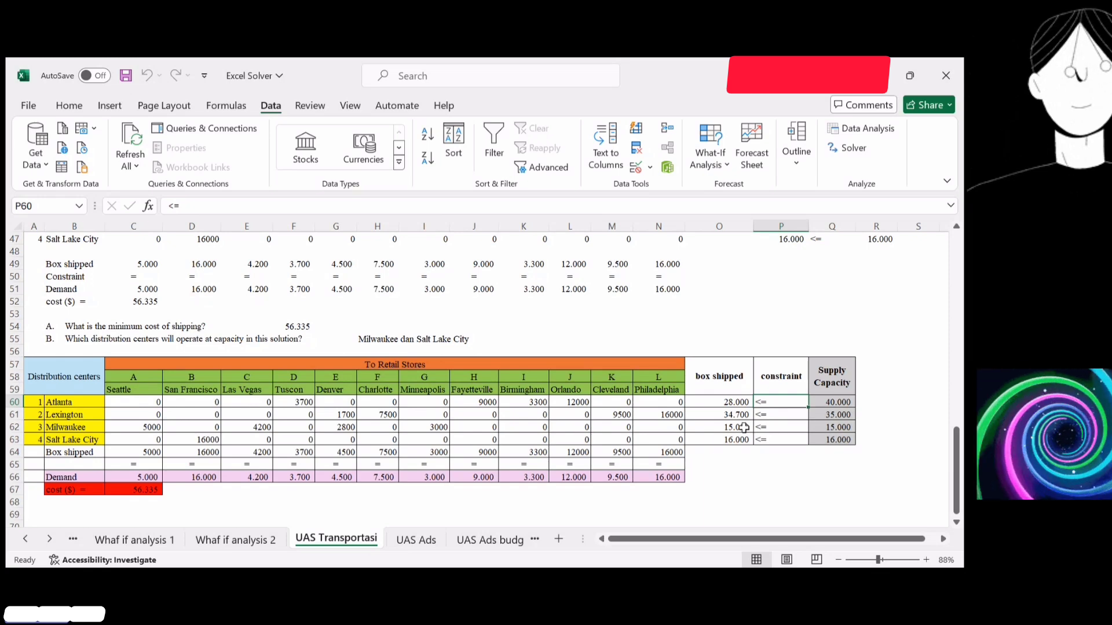
{"action": "left_click_drag", "start_coordinate": [744, 428], "coordinate": [820, 437]}
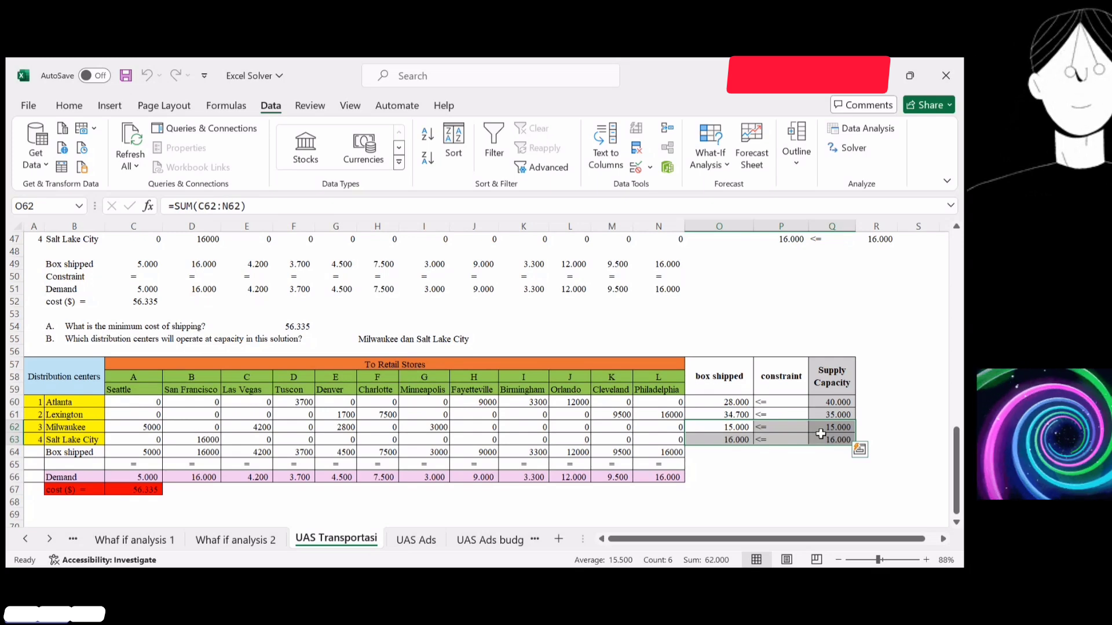
{"action": "left_click", "coordinate": [826, 429]}
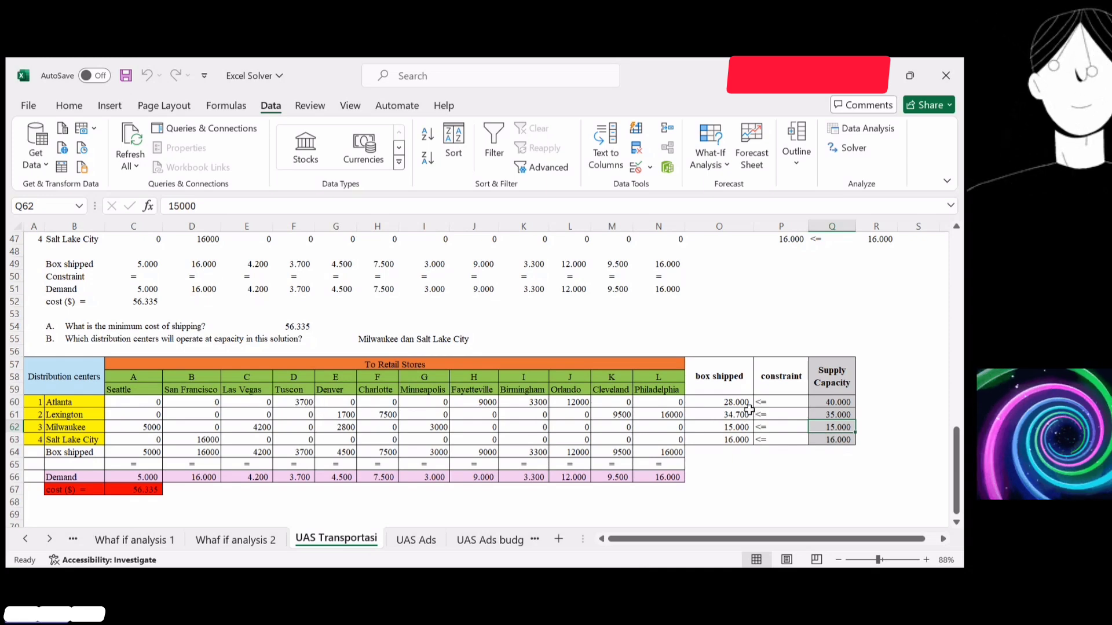
Step: Compare the boxes shipped by Atlanta and Lexington in O60:O61 with their supply capacities in Q60:Q61
{"action": "left_click", "coordinate": [832, 402]}
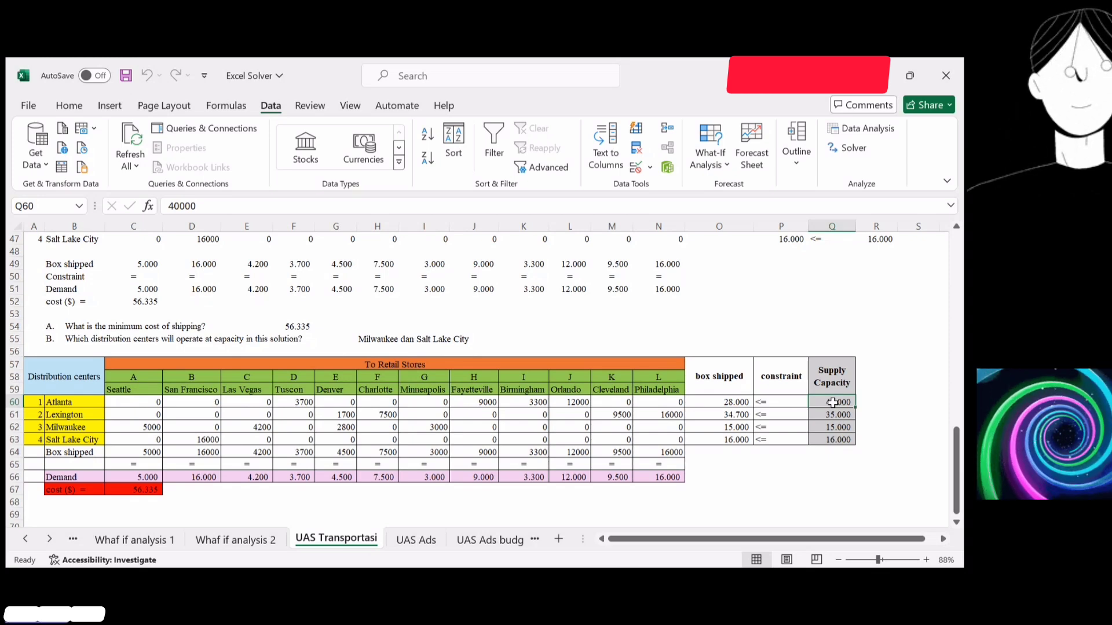
{"action": "left_click", "coordinate": [738, 406]}
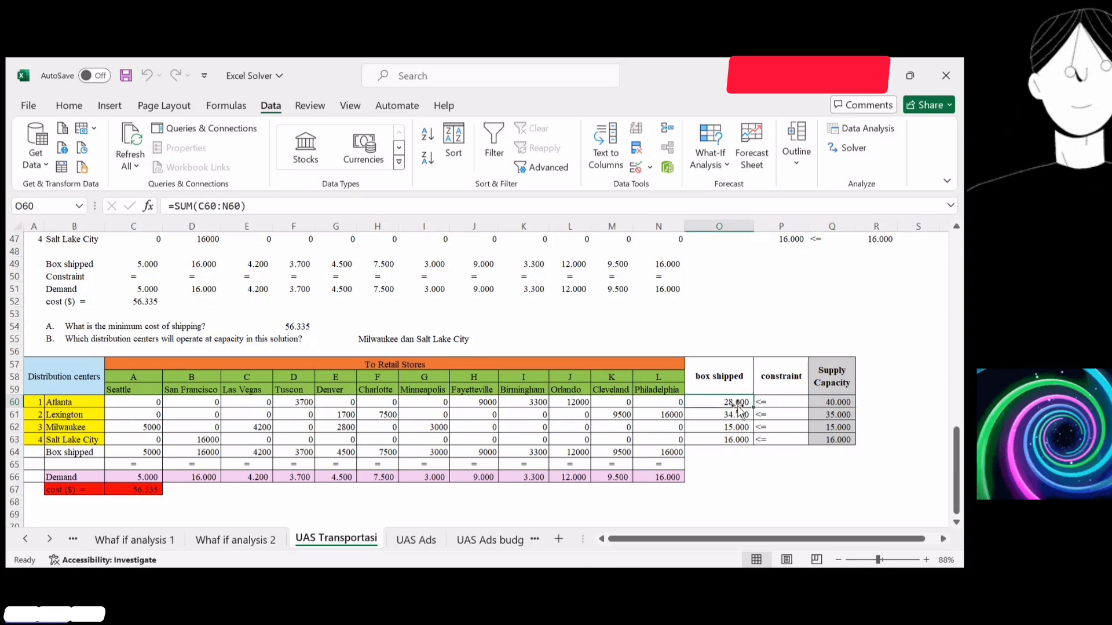
{"action": "left_click", "coordinate": [825, 406]}
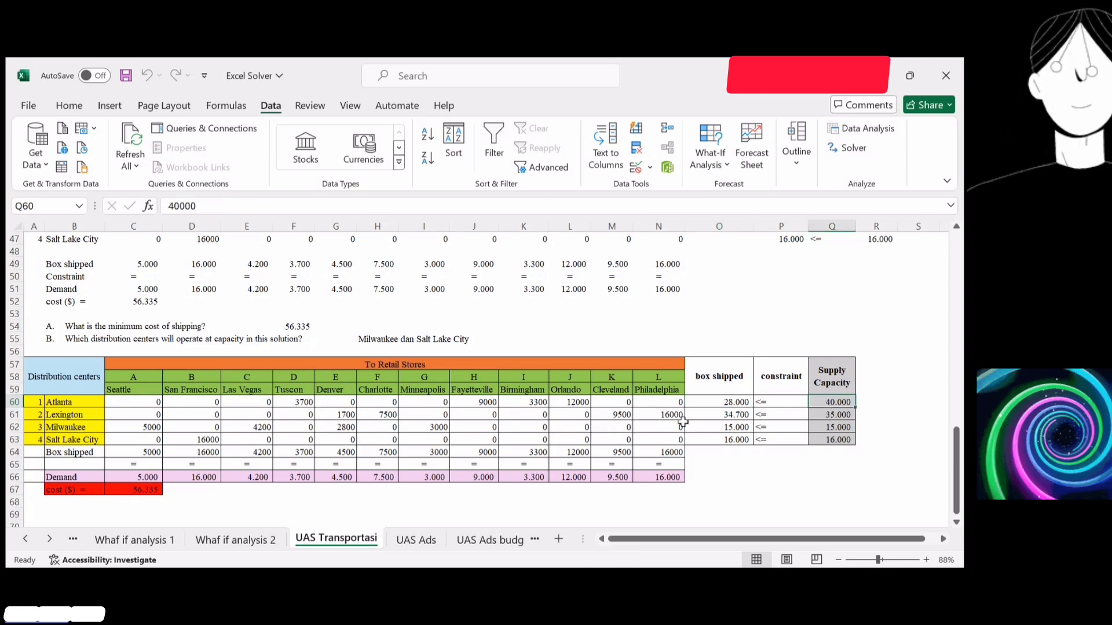
{"action": "left_click", "coordinate": [828, 413]}
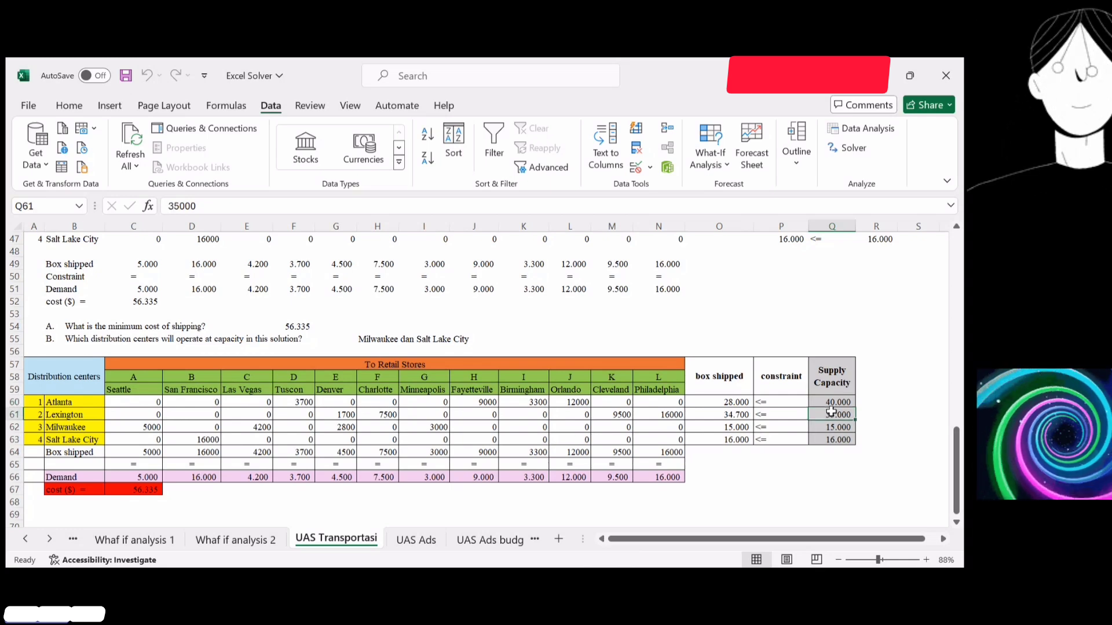
{"action": "left_click", "coordinate": [735, 415]}
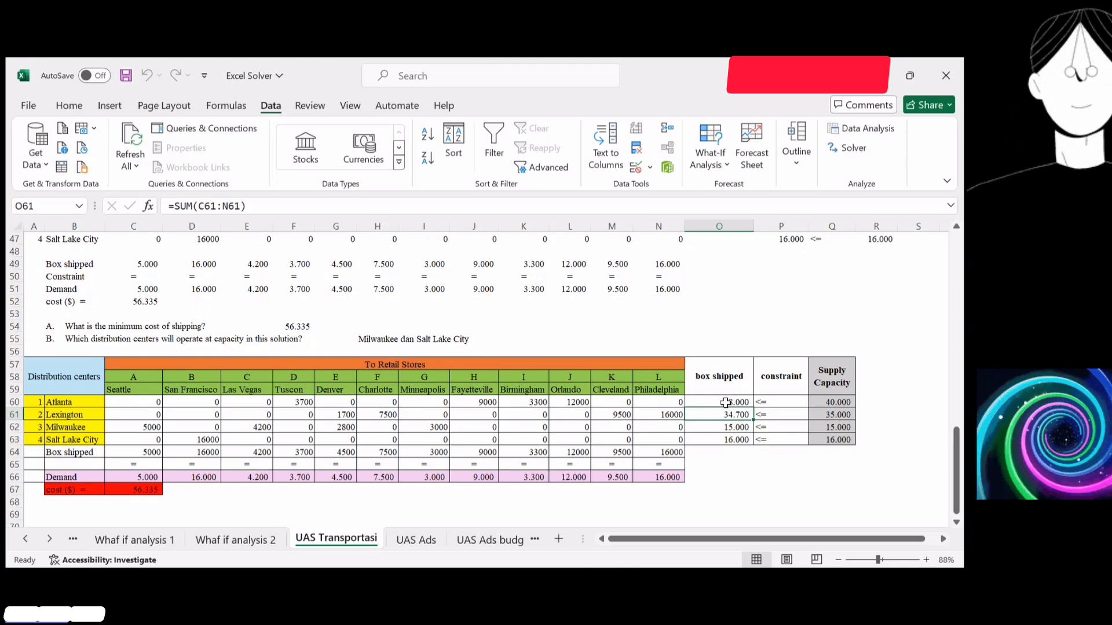
Step: Compare the sum of boxes shipped in O60:O63 with the sum of demand in C66:N66
{"action": "left_click_drag", "start_coordinate": [725, 403], "coordinate": [732, 441]}
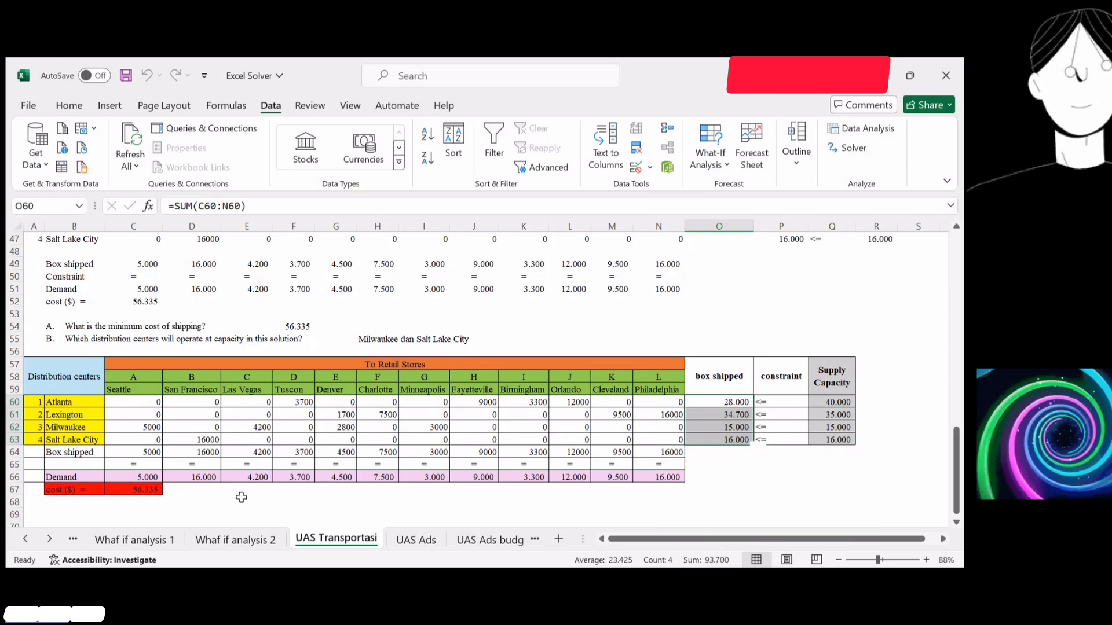
{"action": "left_click", "coordinate": [142, 475]}
{"action": "left_click_drag", "start_coordinate": [141, 474], "coordinate": [659, 475]}
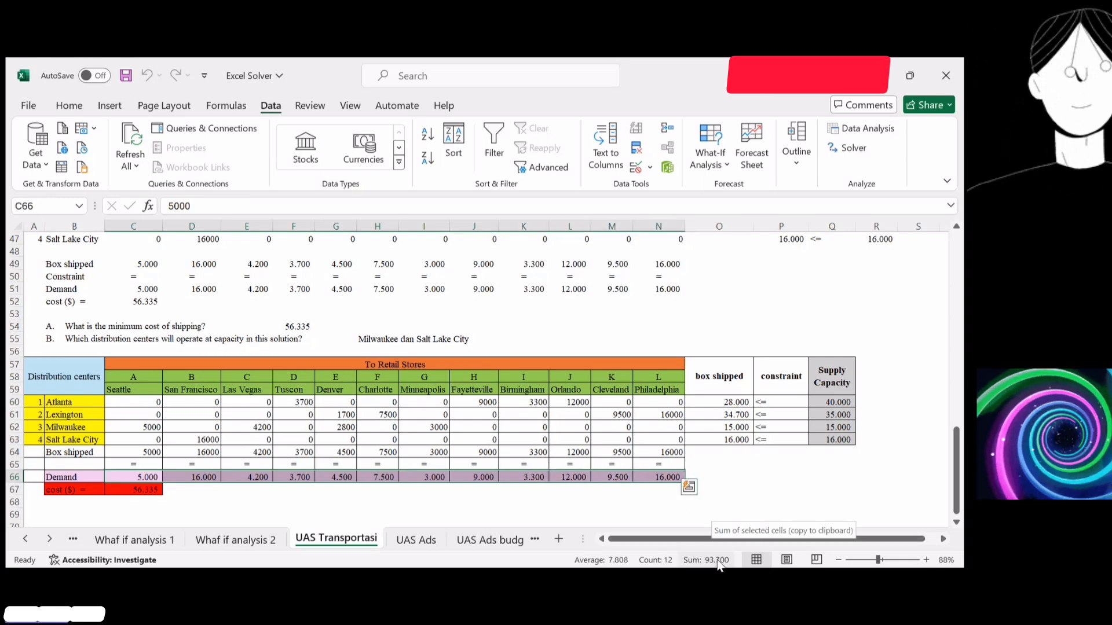
Step: Review the box shipped formulas in O61:O63 and recheck the Milwaukee and Salt Lake City rows against capacity in O62:Q63
{"action": "left_click", "coordinate": [737, 413]}
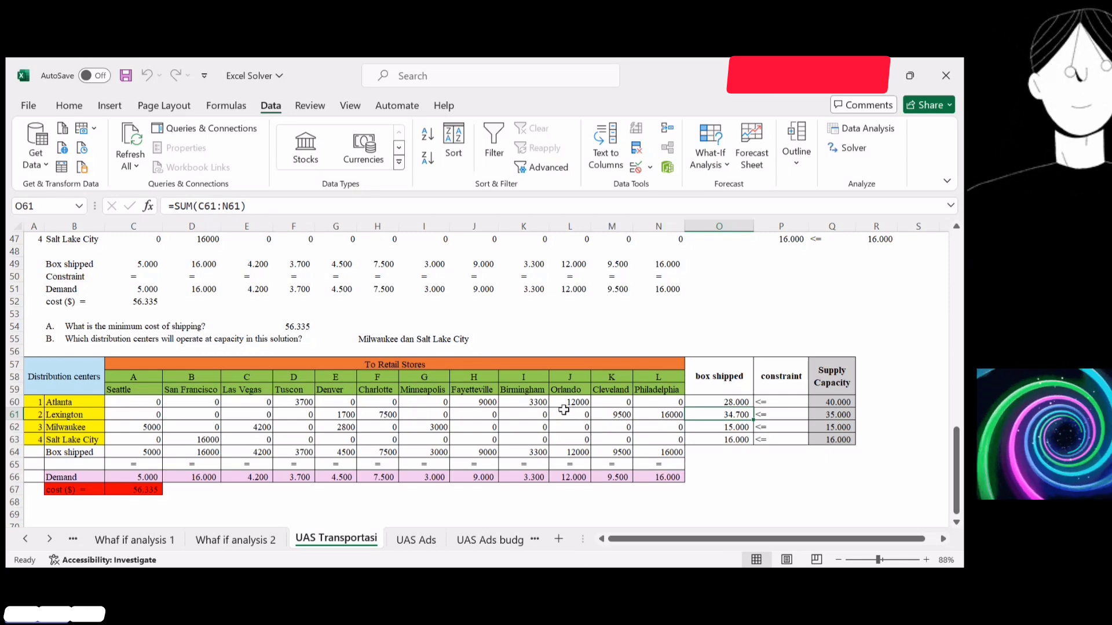
{"action": "left_click", "coordinate": [732, 439]}
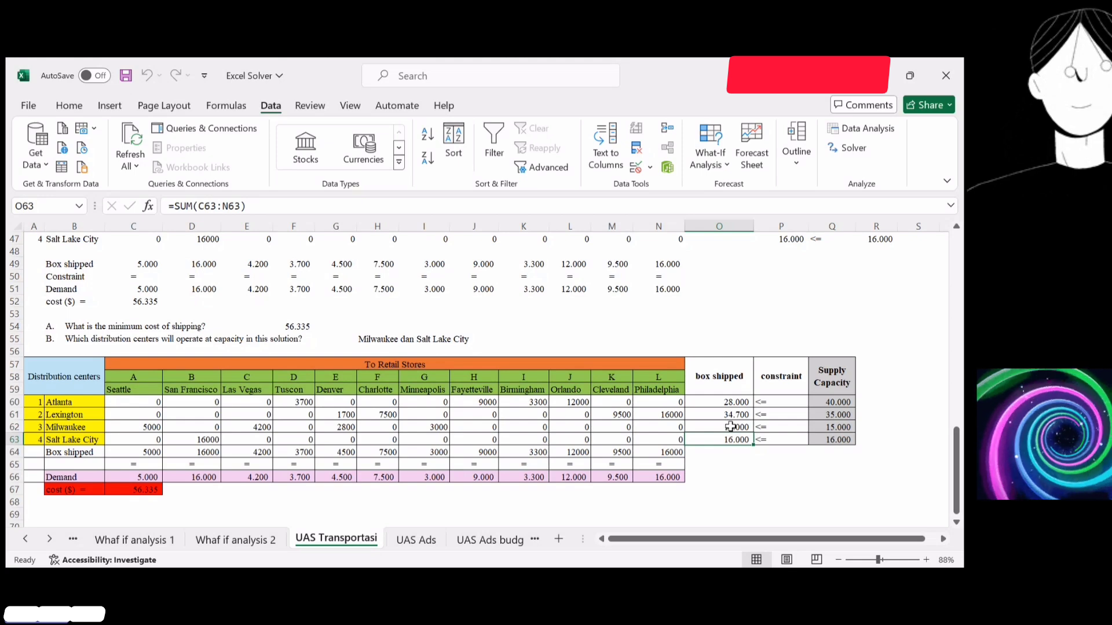
{"action": "left_click", "coordinate": [729, 427]}
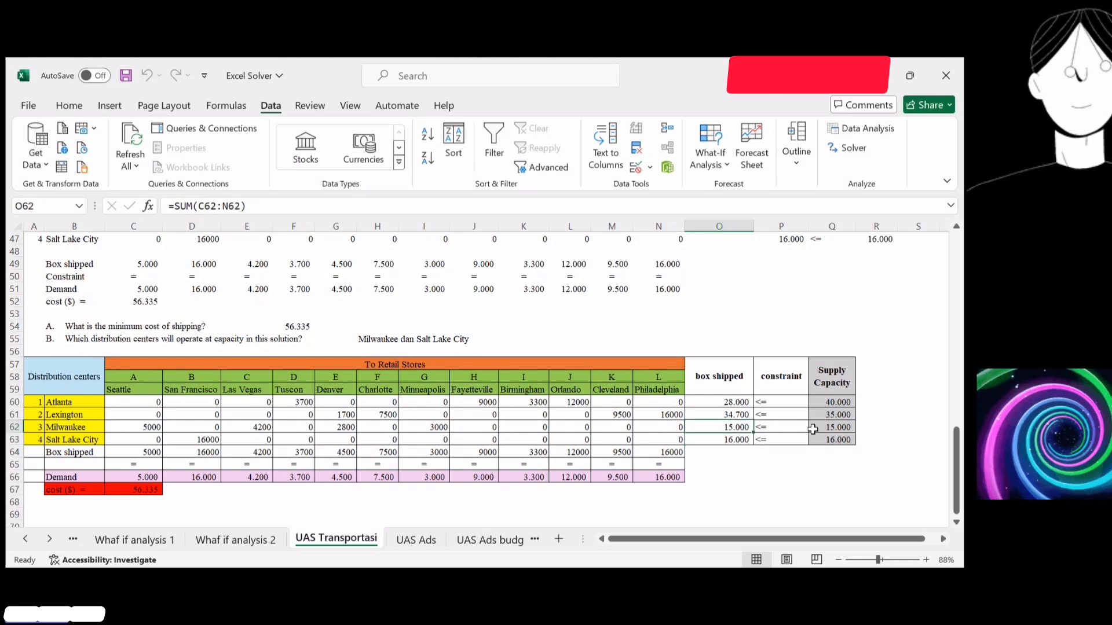
{"action": "left_click", "coordinate": [834, 427]}
{"action": "left_click_drag", "start_coordinate": [730, 427], "coordinate": [815, 439]}
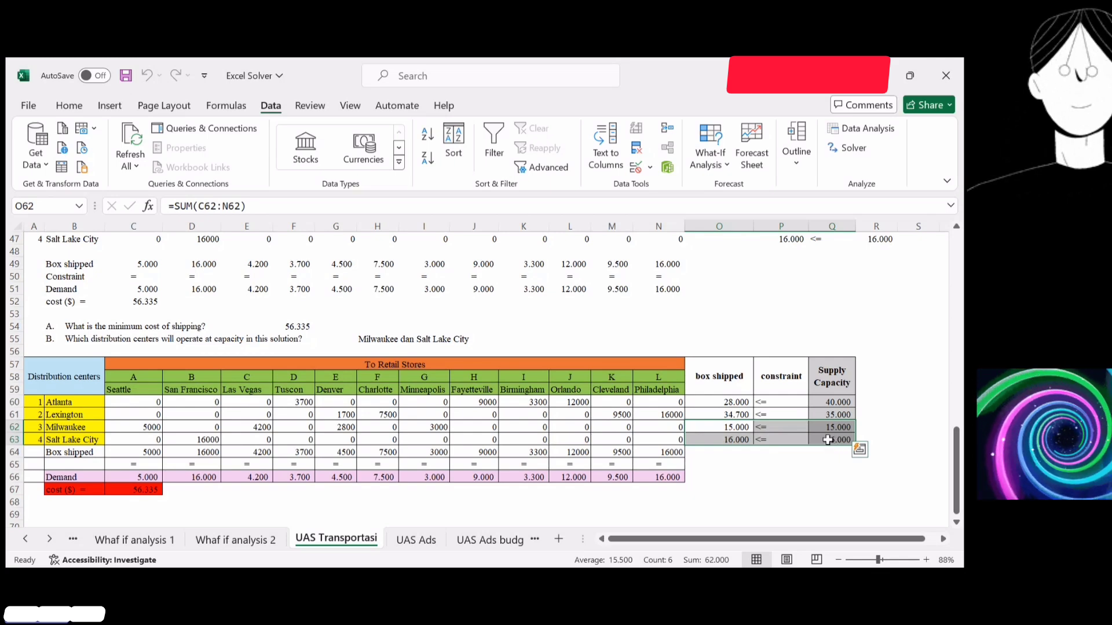
{"action": "left_click", "coordinate": [727, 439]}
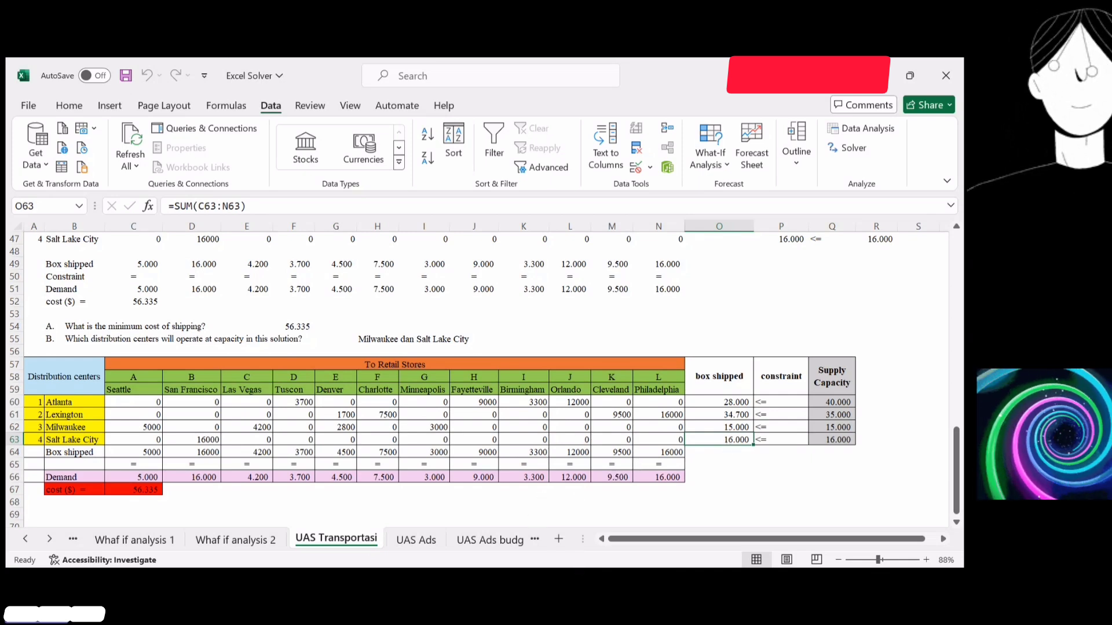
{"action": "left_click", "coordinate": [510, 537]}
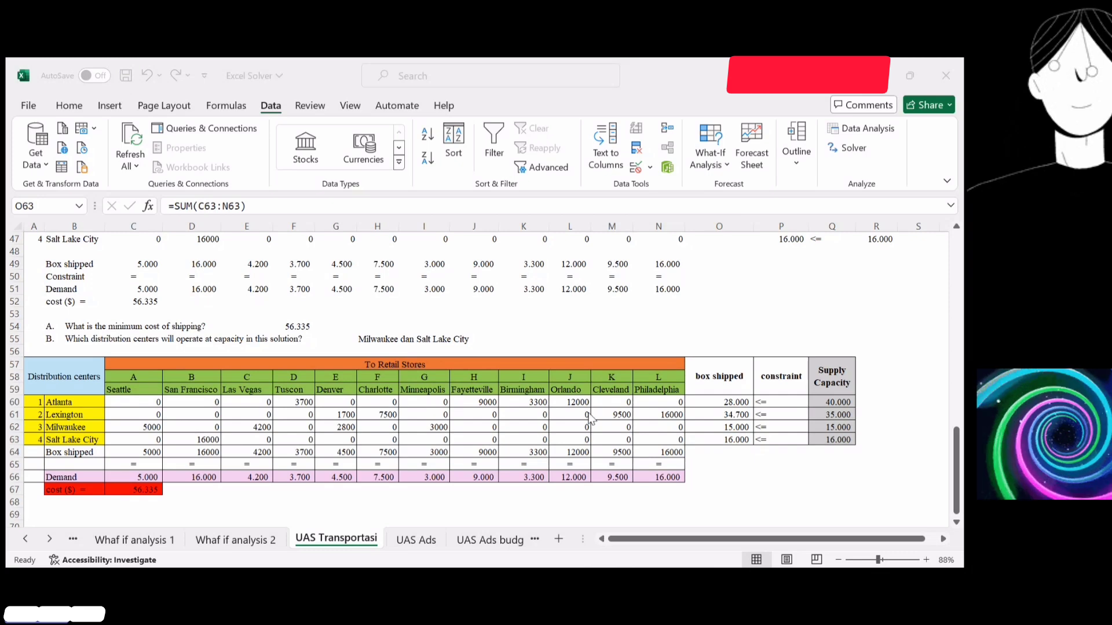